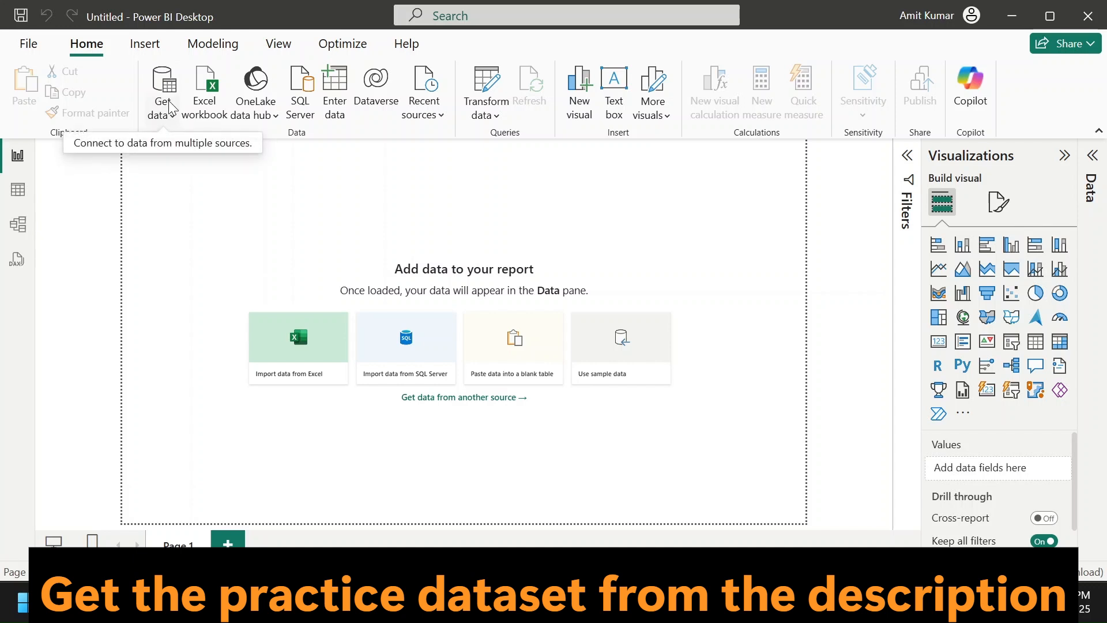
Step: Import the SalesData CSV file from the Downloads folder and open it for transformation in the Power Query Editor
click(169, 107)
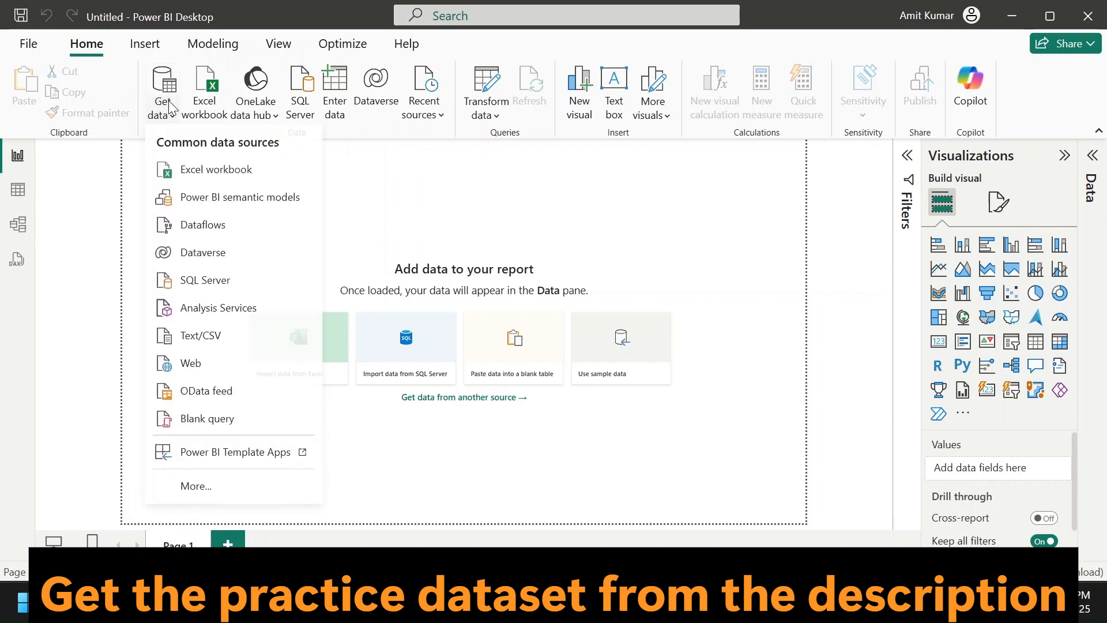
click(211, 340)
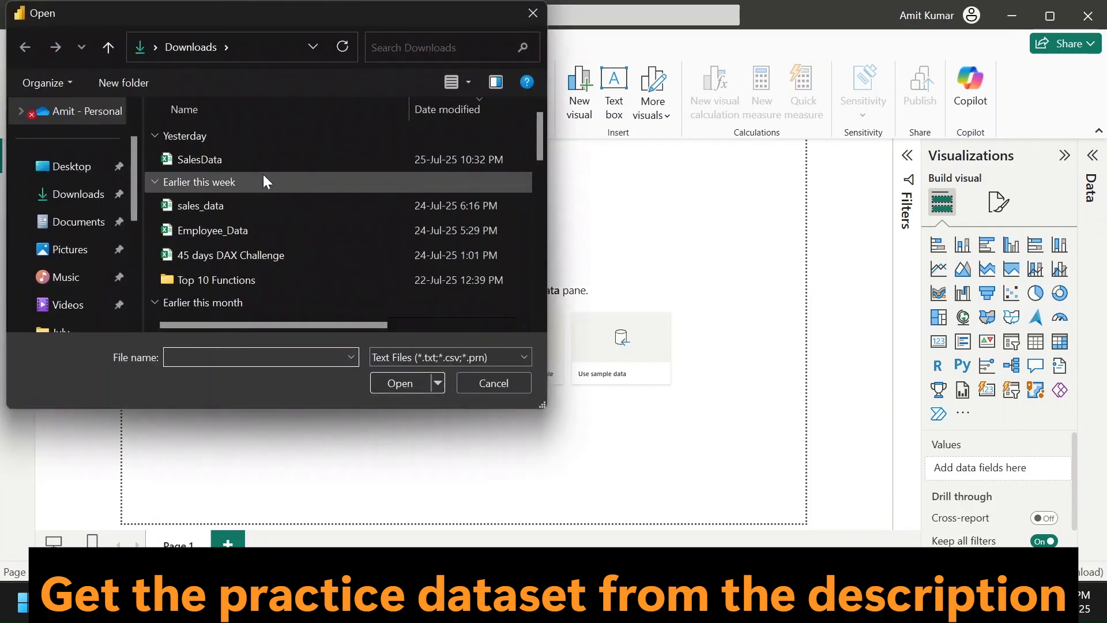
double_click(269, 164)
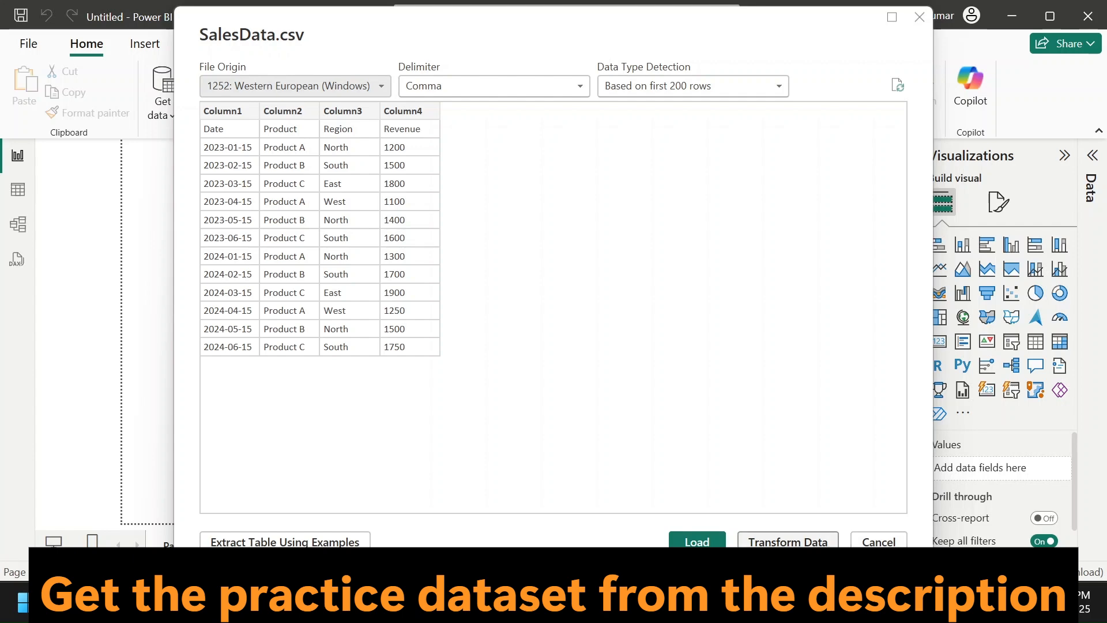
click(789, 542)
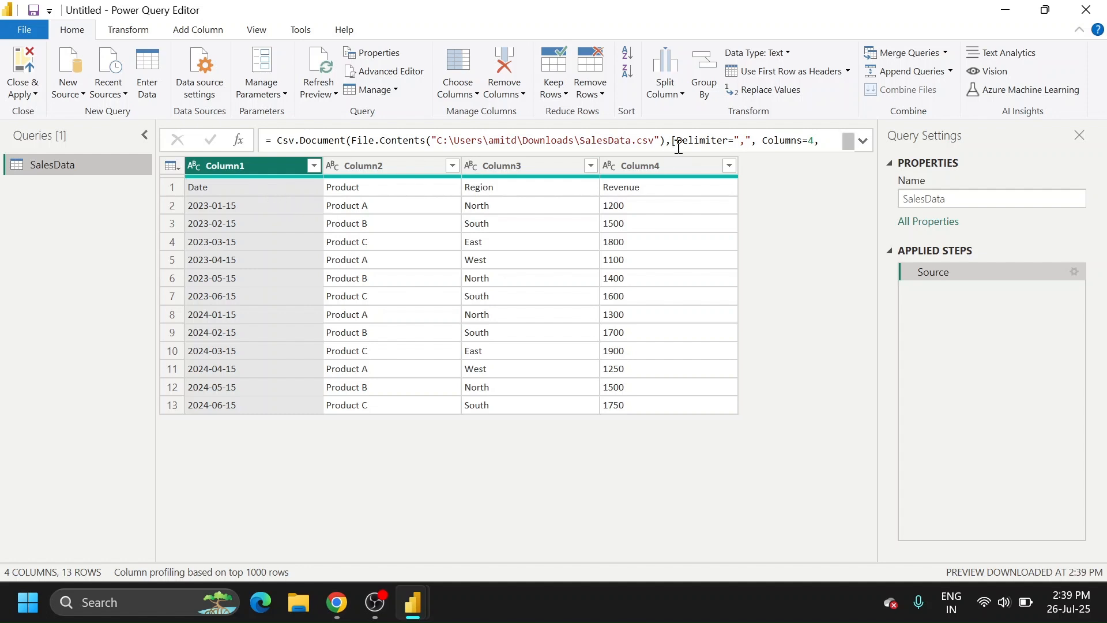
Step: Promote the first row of SalesData to column headers and set the Date column's data type to Date
click(792, 74)
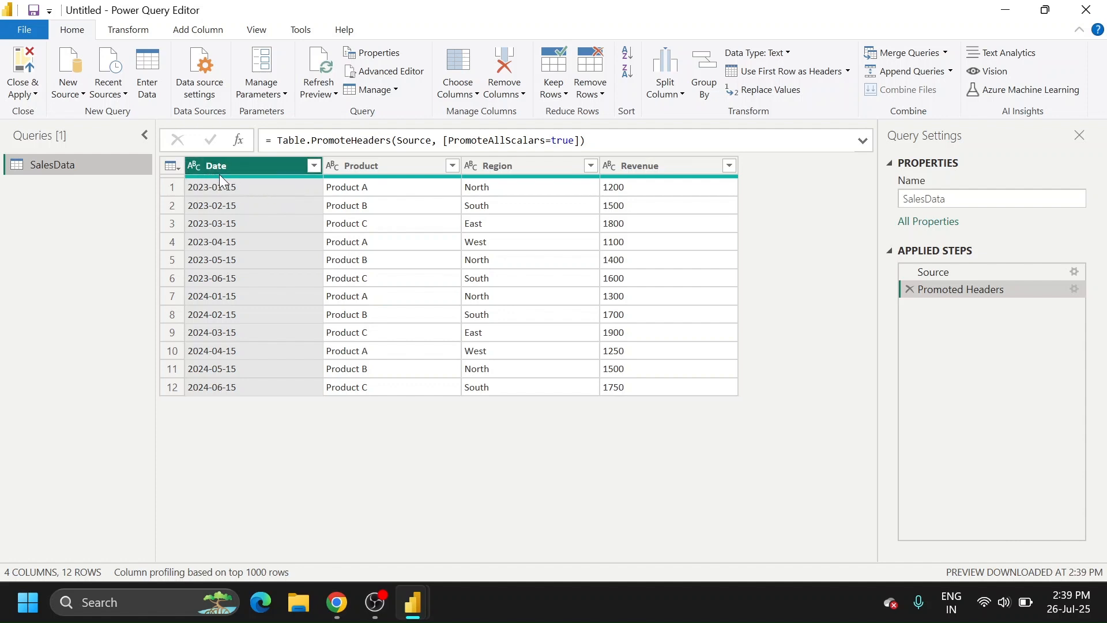
mouse_move(231, 177)
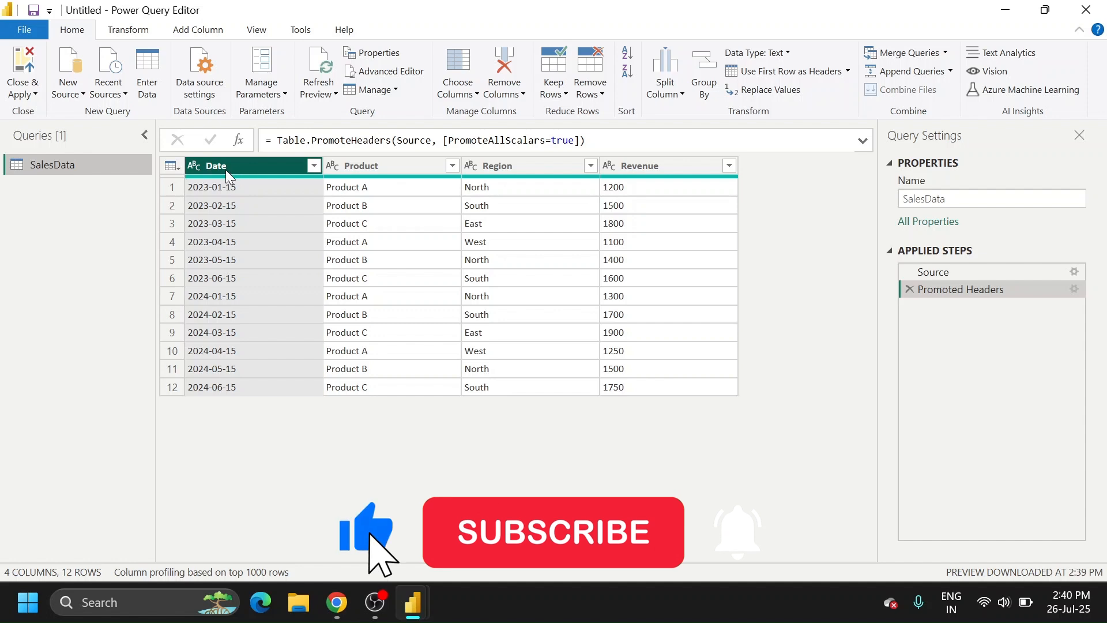
click(195, 168)
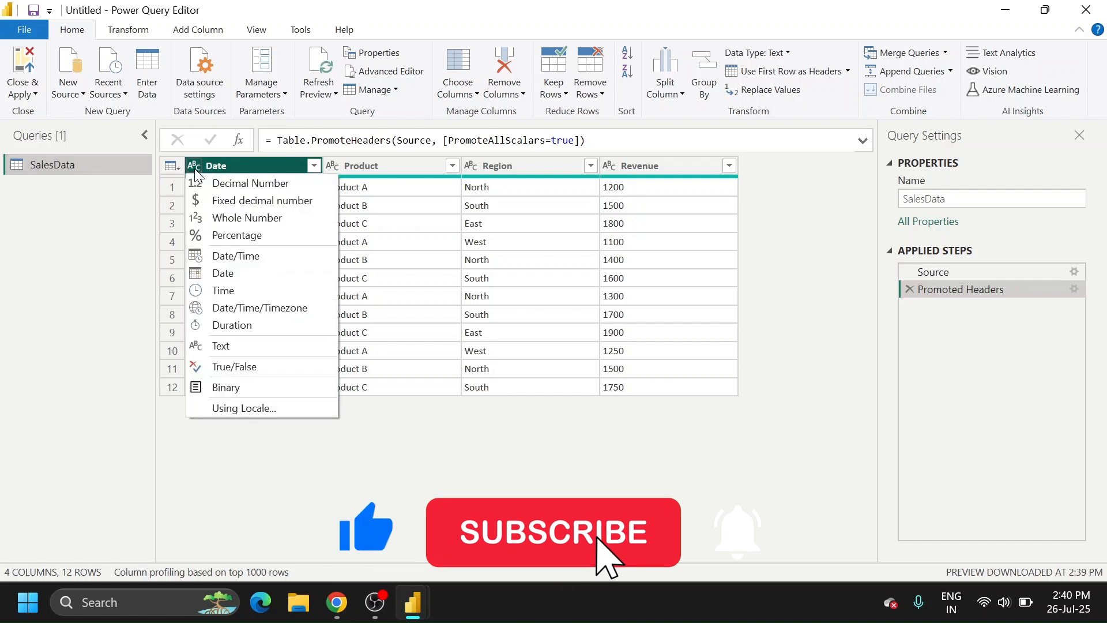
click(227, 276)
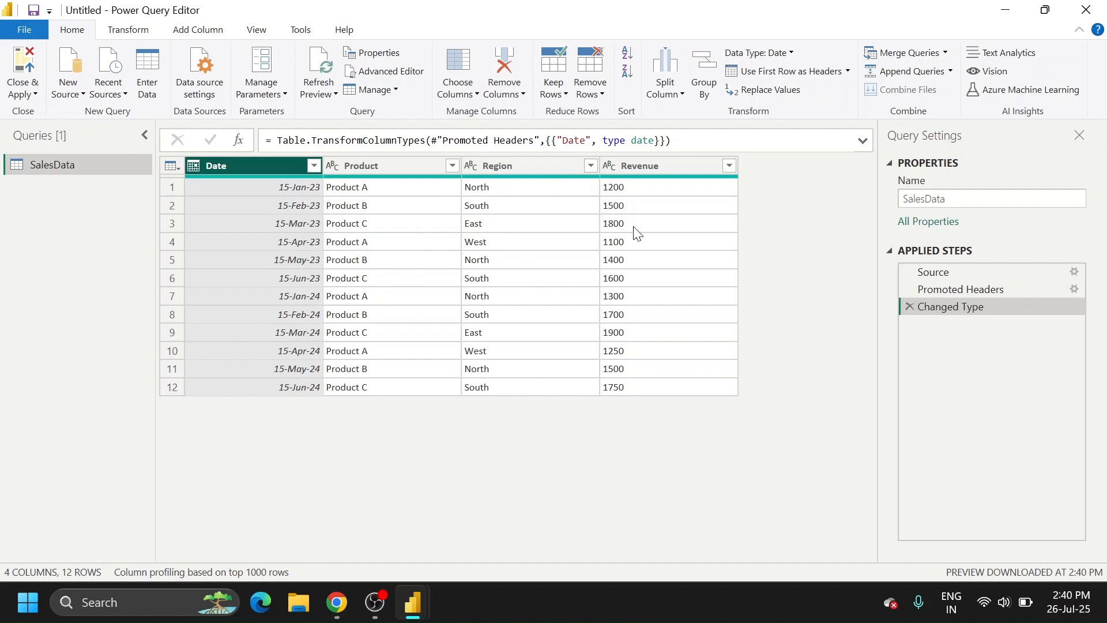
Step: Set the Revenue column's data type to Whole Number and close the query editor with the changes applied
click(609, 164)
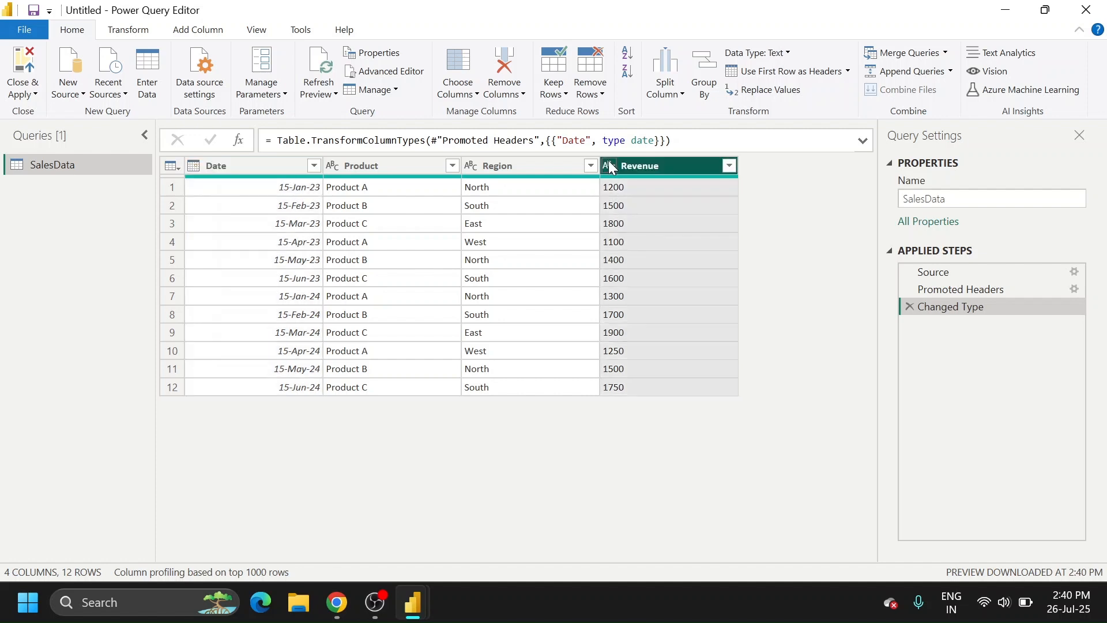
click(636, 218)
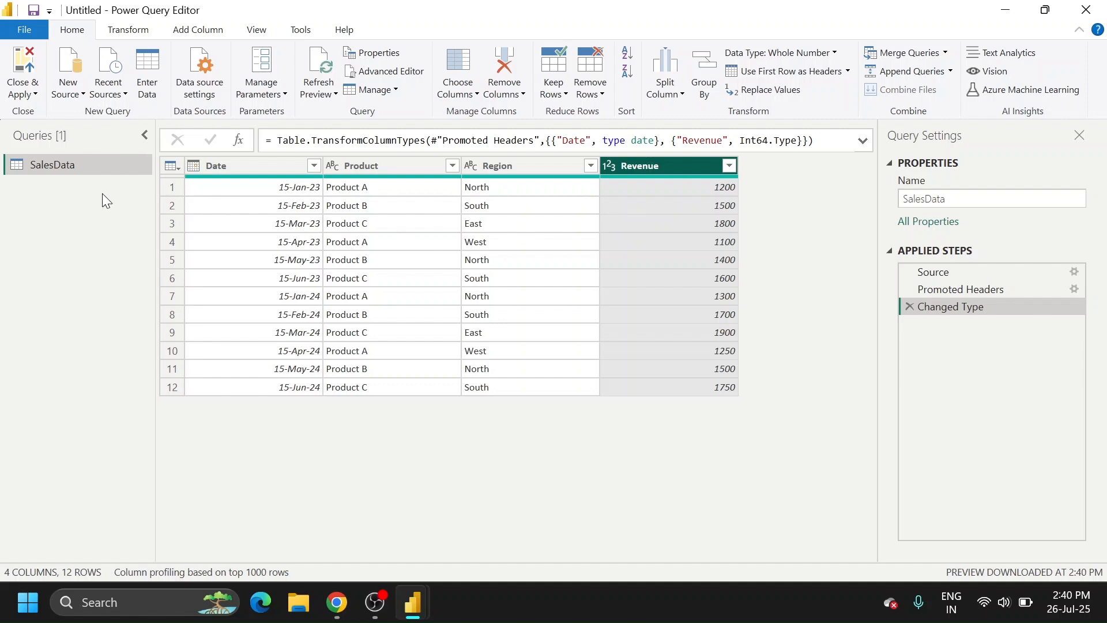
click(32, 93)
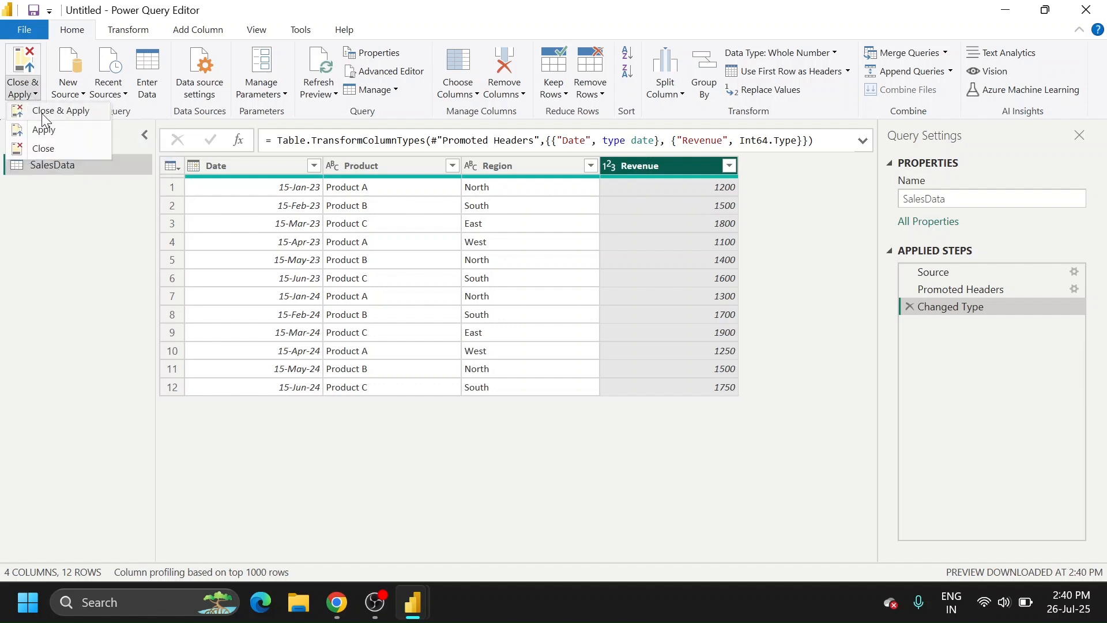
click(43, 149)
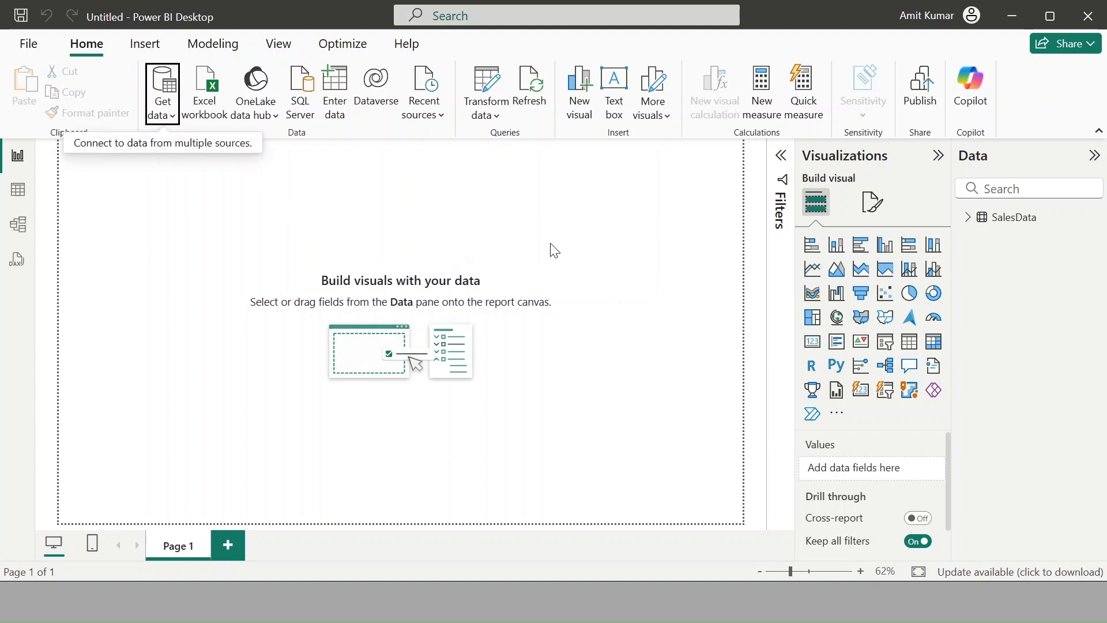
Step: In table view, set the SalesData Date column's display format to dd/mm/yyyy
click(18, 190)
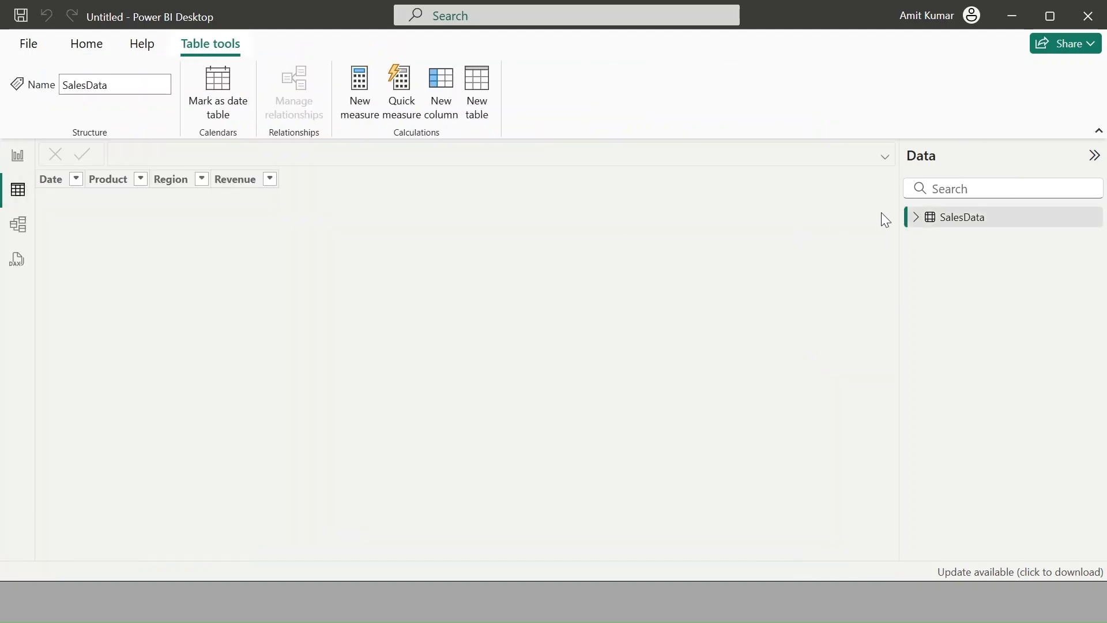
click(917, 217)
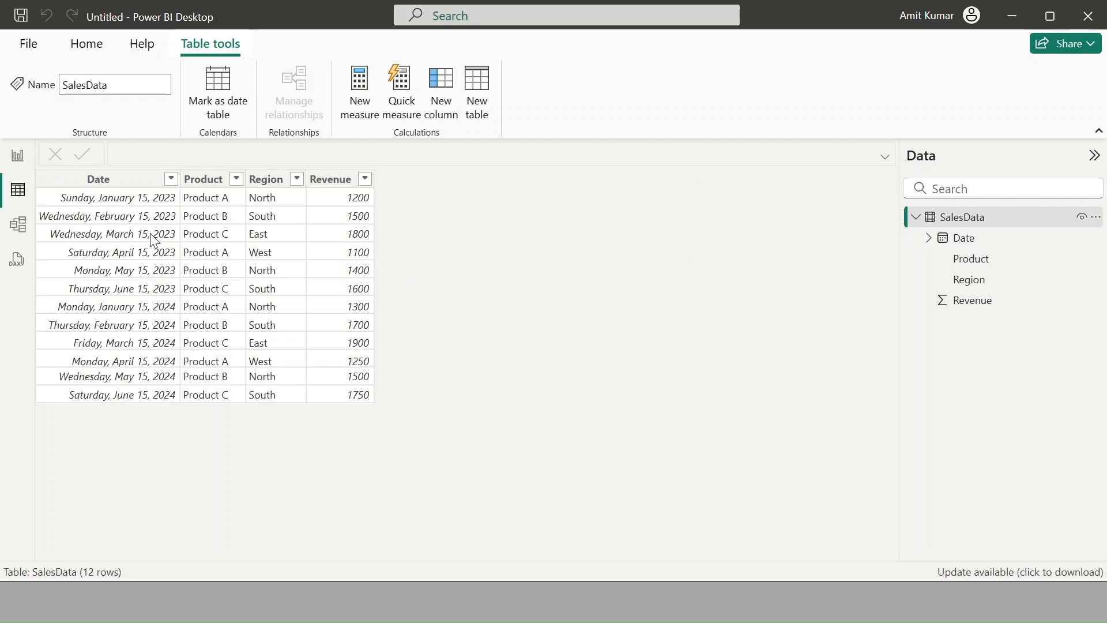
click(120, 184)
click(122, 189)
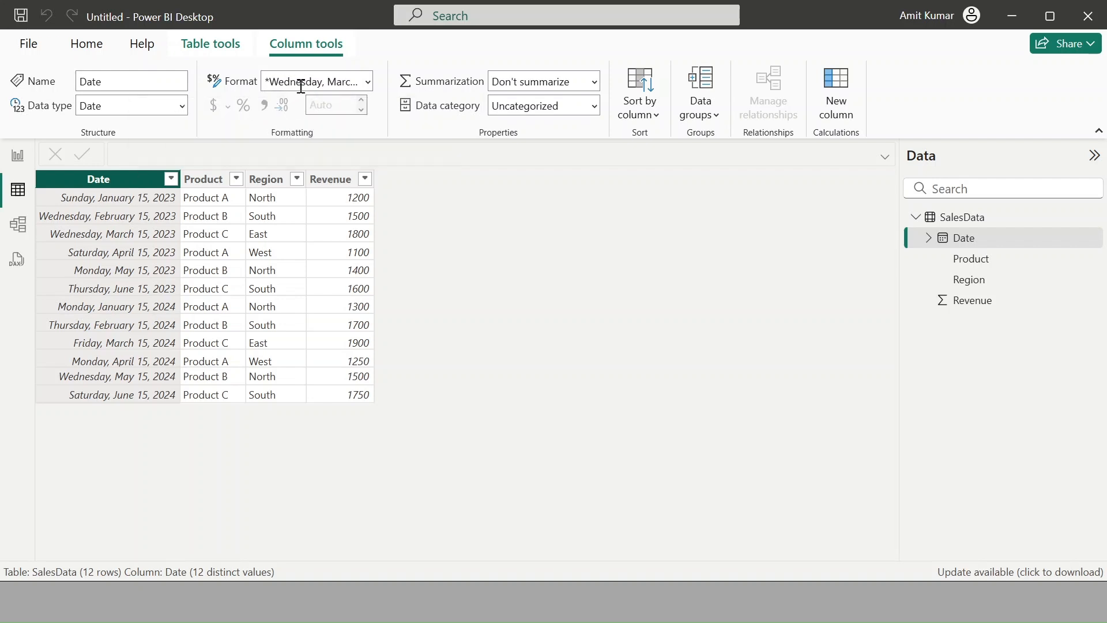
click(369, 81)
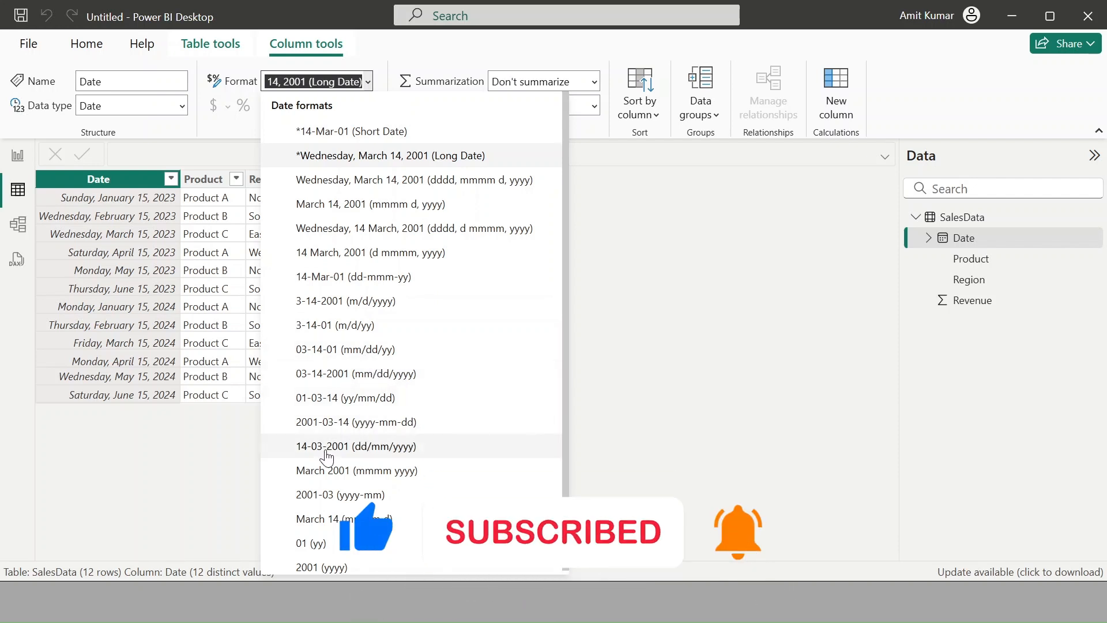
click(203, 420)
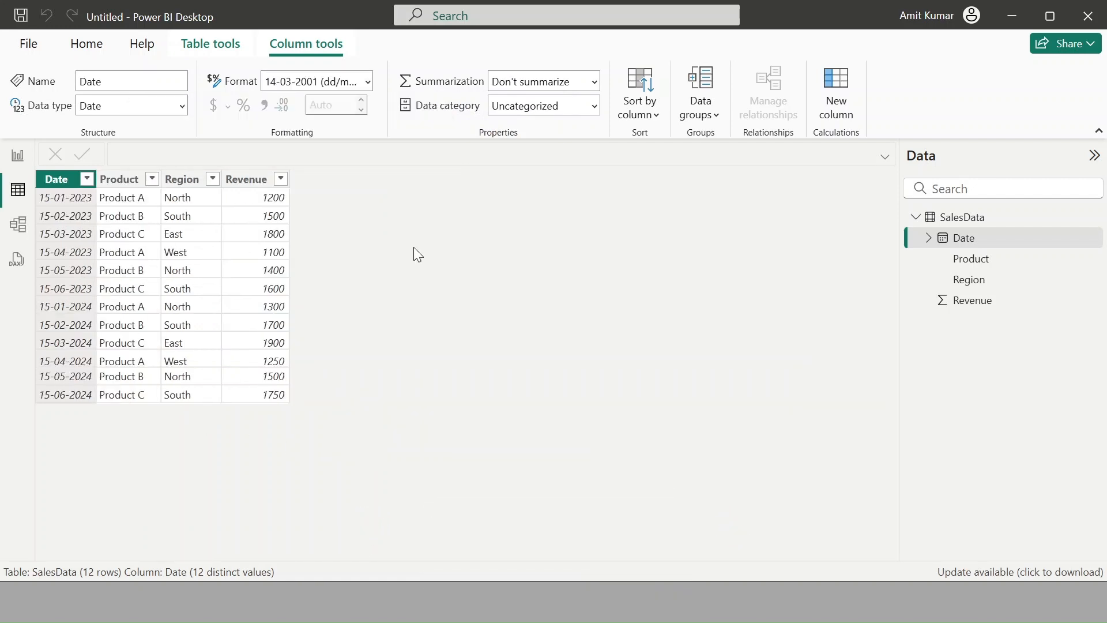
Step: From report view, create a SalesData measure named Prev Revenue and begin its formula with the CALCULATE function
click(18, 159)
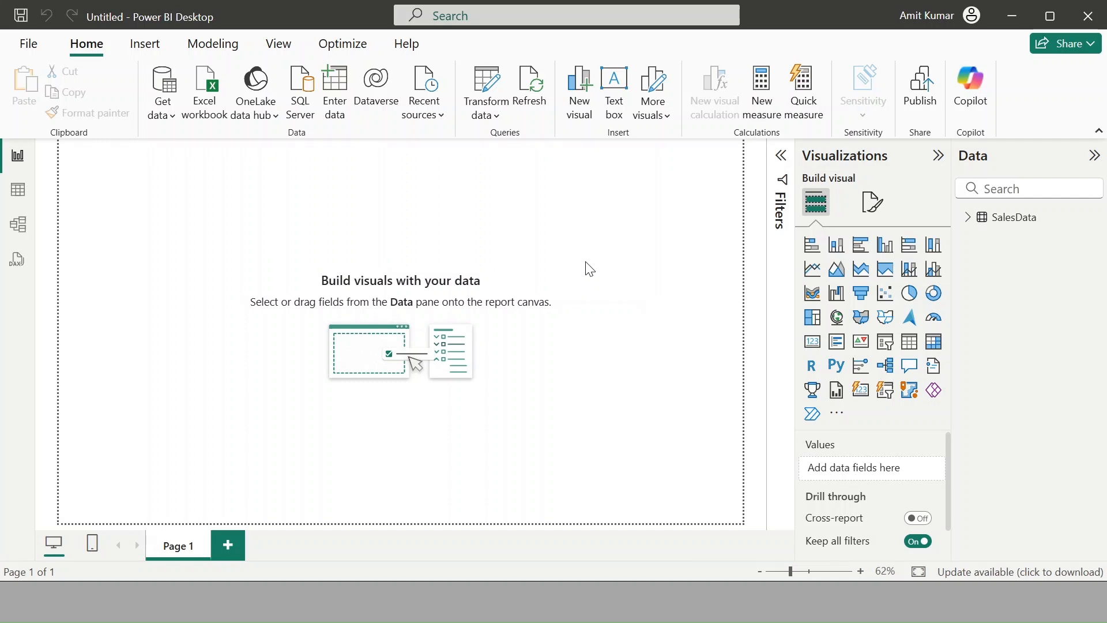
click(31, 202)
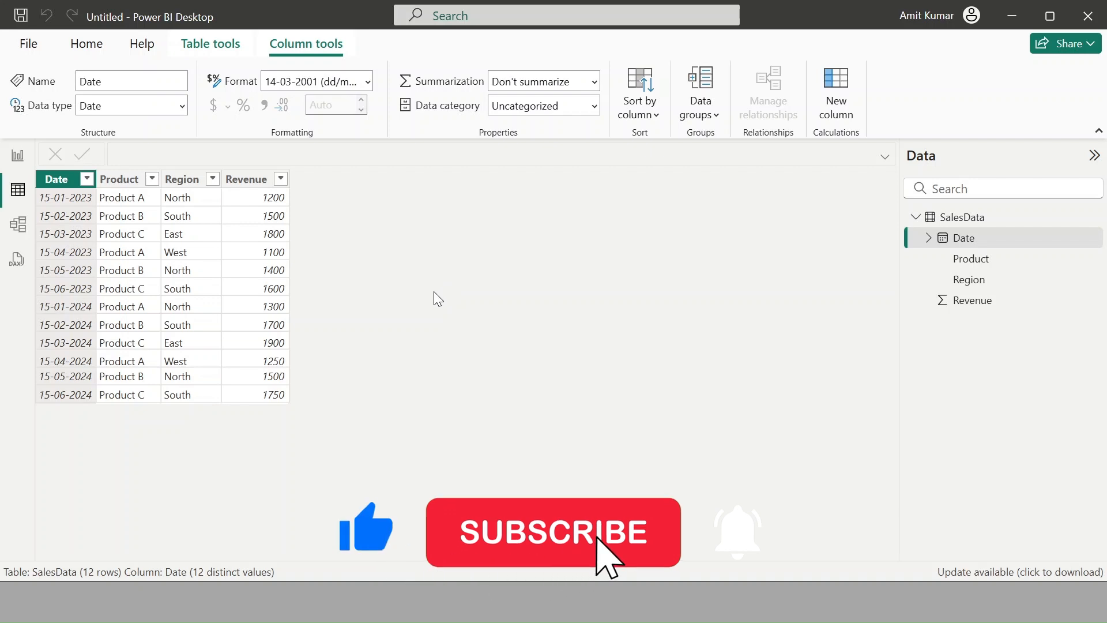
click(14, 159)
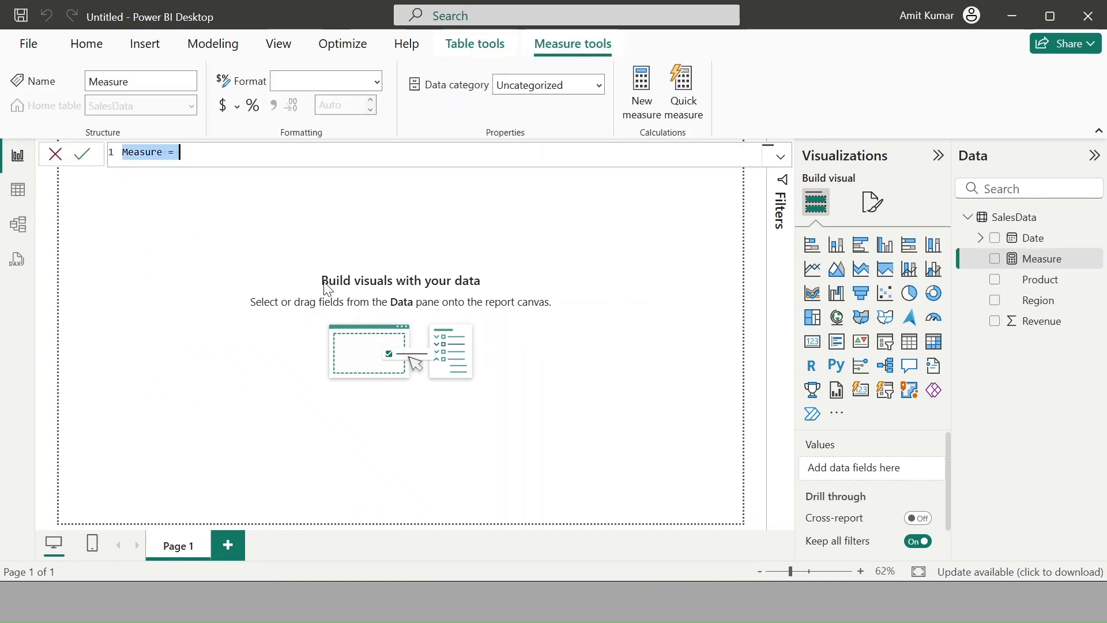
text(Prev)
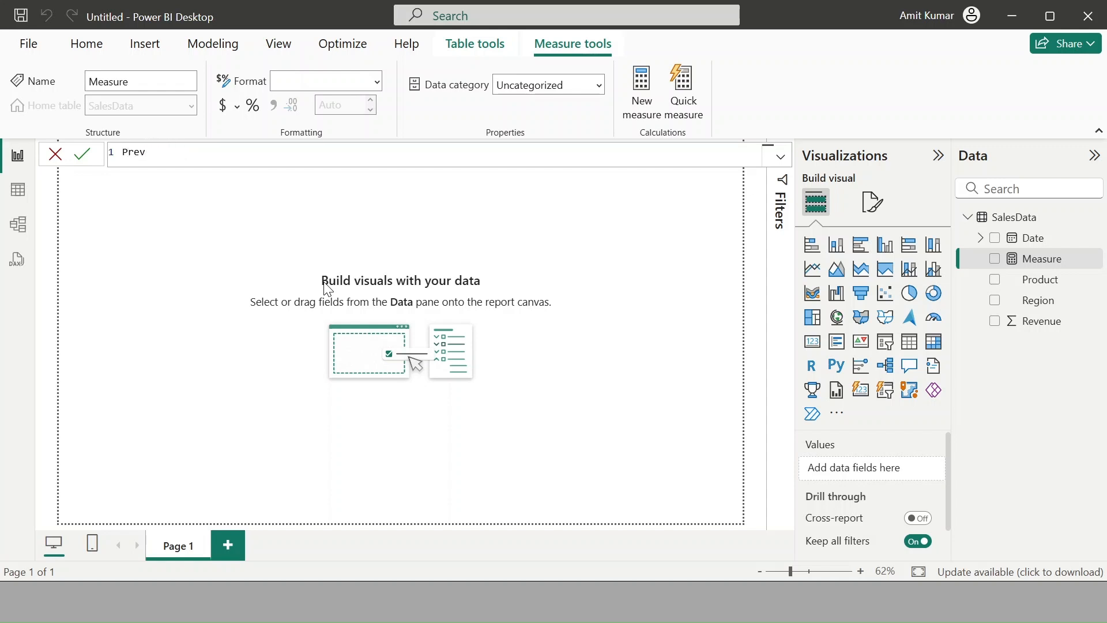
text( Revenue =)
key(shift+Return)
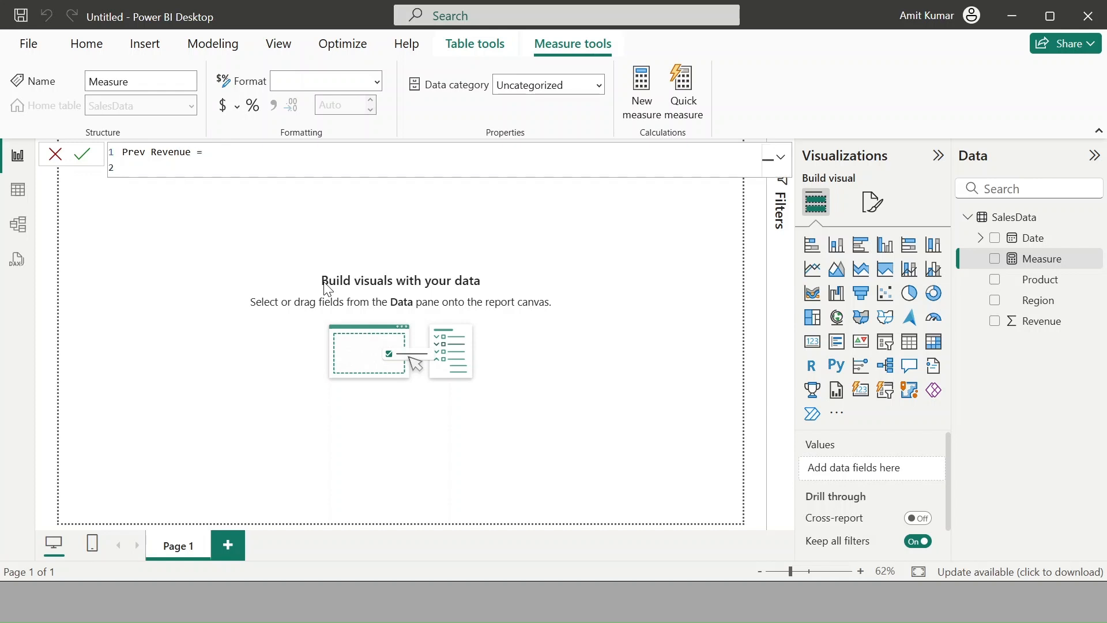
text(cal)
key(Tab)
key(shift+Return)
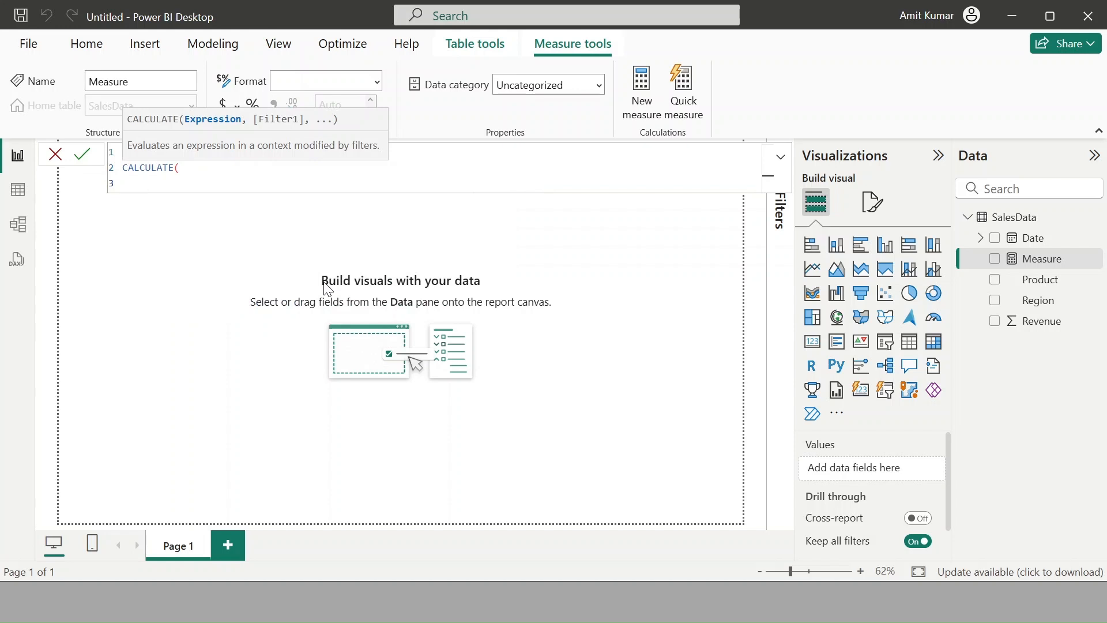
Step: Enter SUM(SalesData[Revenue]) as the expression argument of CALCULATE
text(sum)
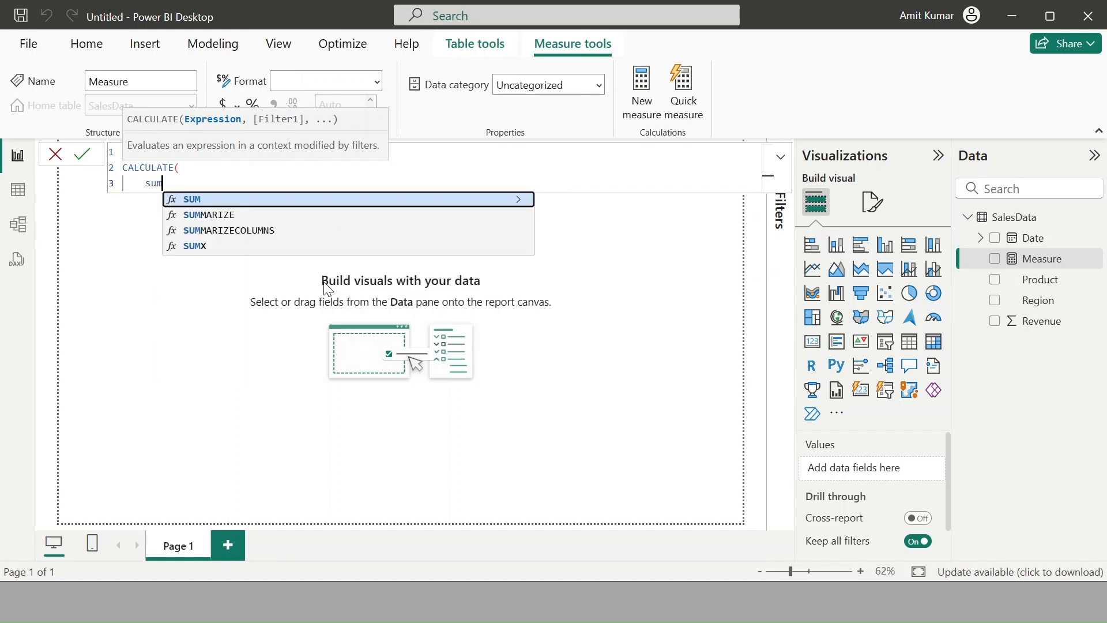
key(Tab)
key(Down)
key(Down)
key(Down)
key(Down)
key(Tab)
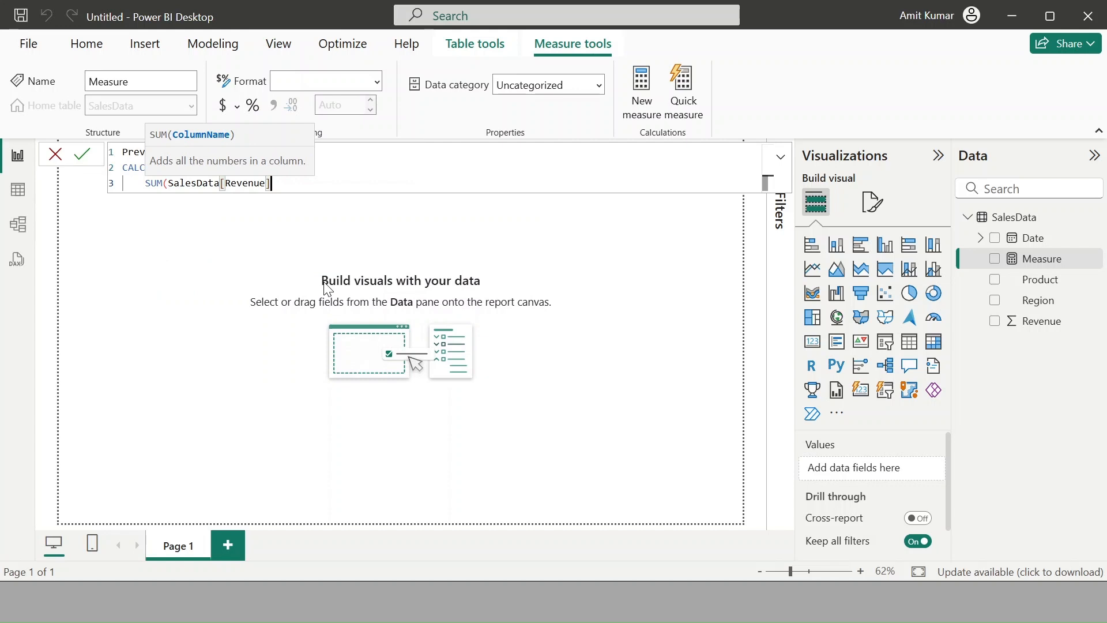
text(),)
Step: Add DATEADD on a new line as the CALCULATE filter, with SalesData[Date] as its dates argument
key(shift+Return)
text(dateadd)
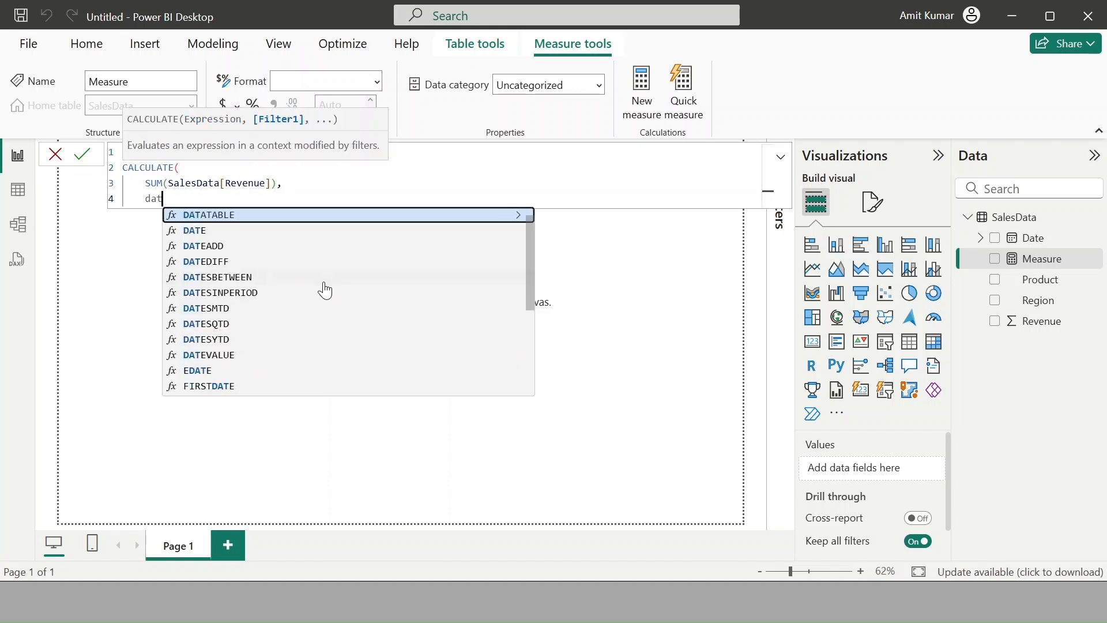
key(Tab)
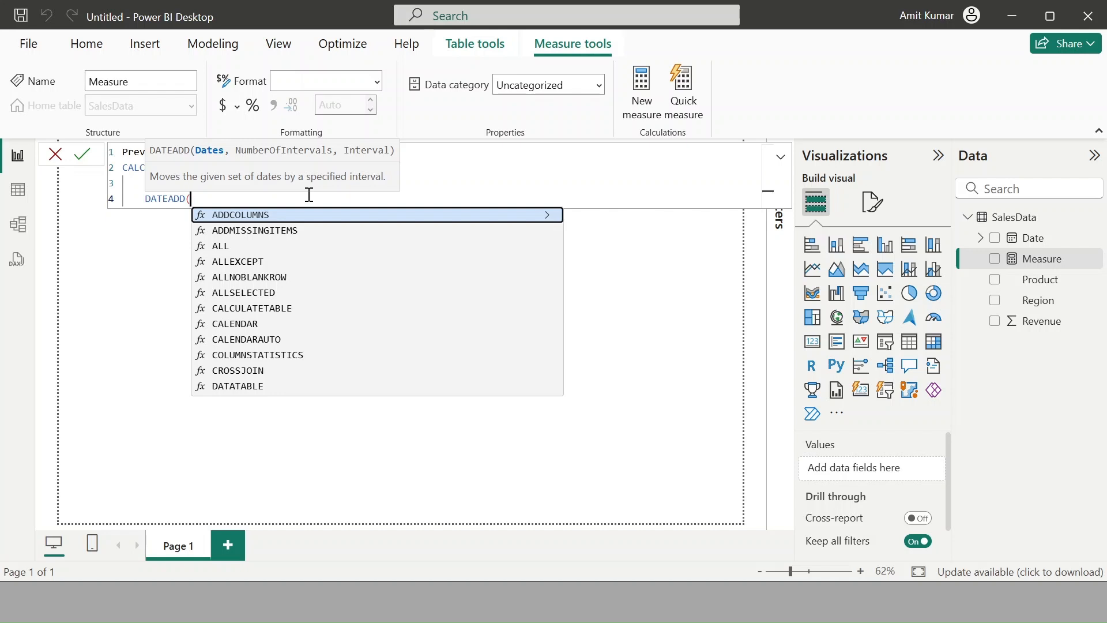
text(SalesData[Date])
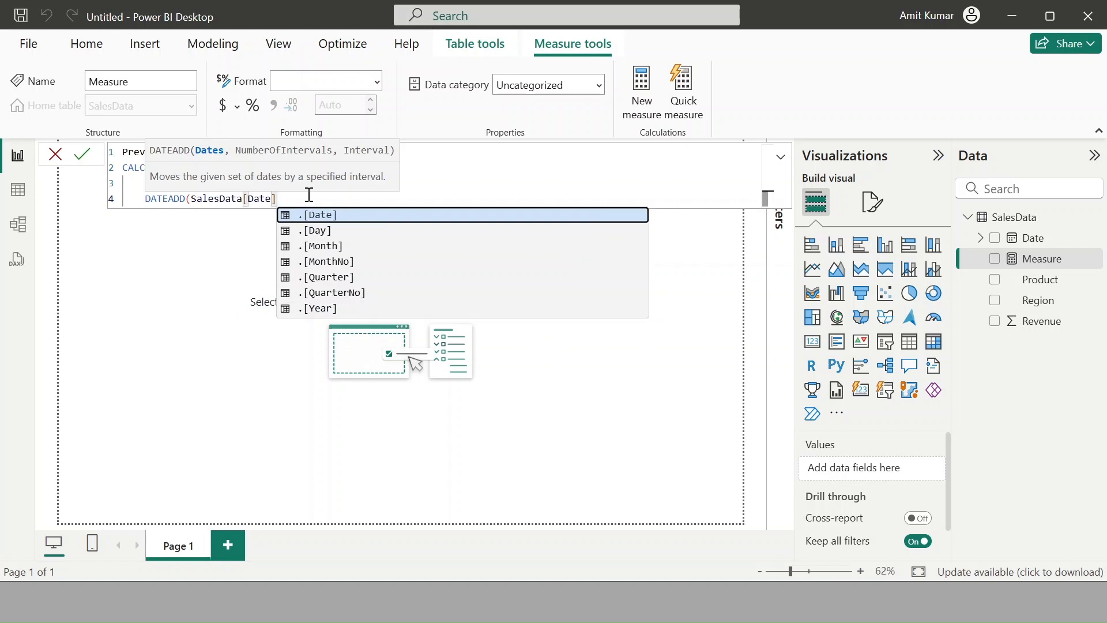
text(,)
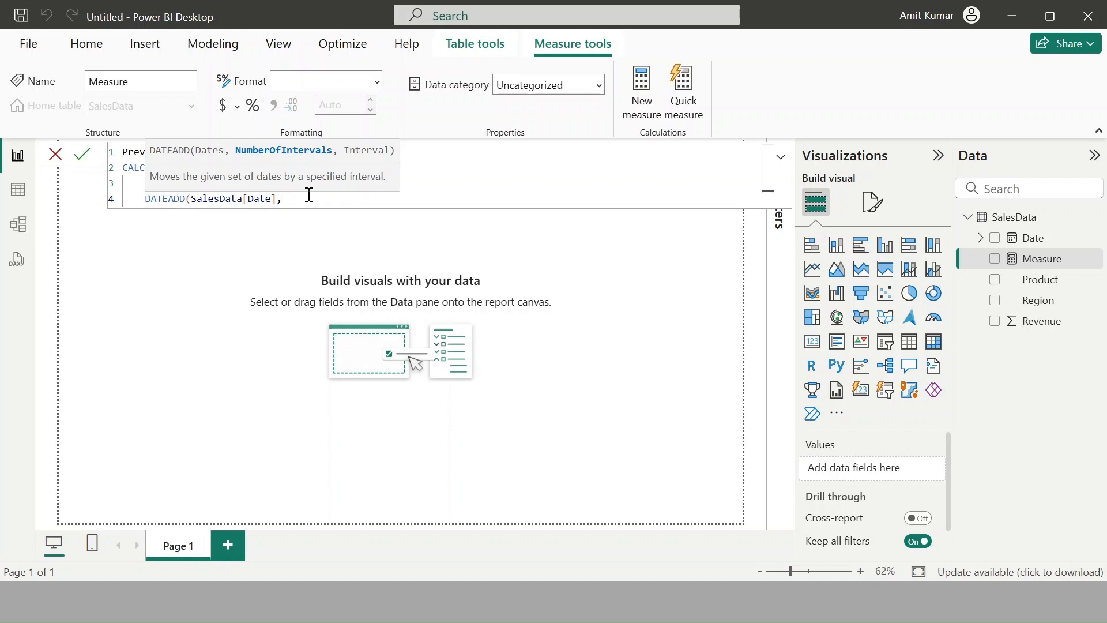
Step: Set DATEADD to shift by -1 with the MONTH interval and close both the DATEADD and CALCULATE brackets
text(1)
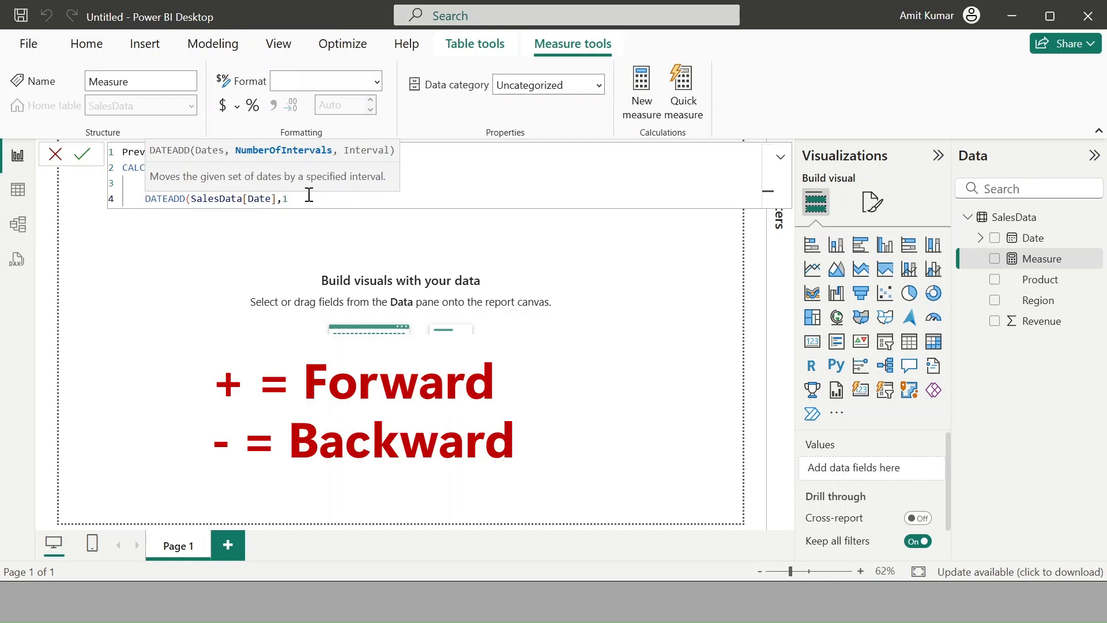
key(BackSpace)
text(-1)
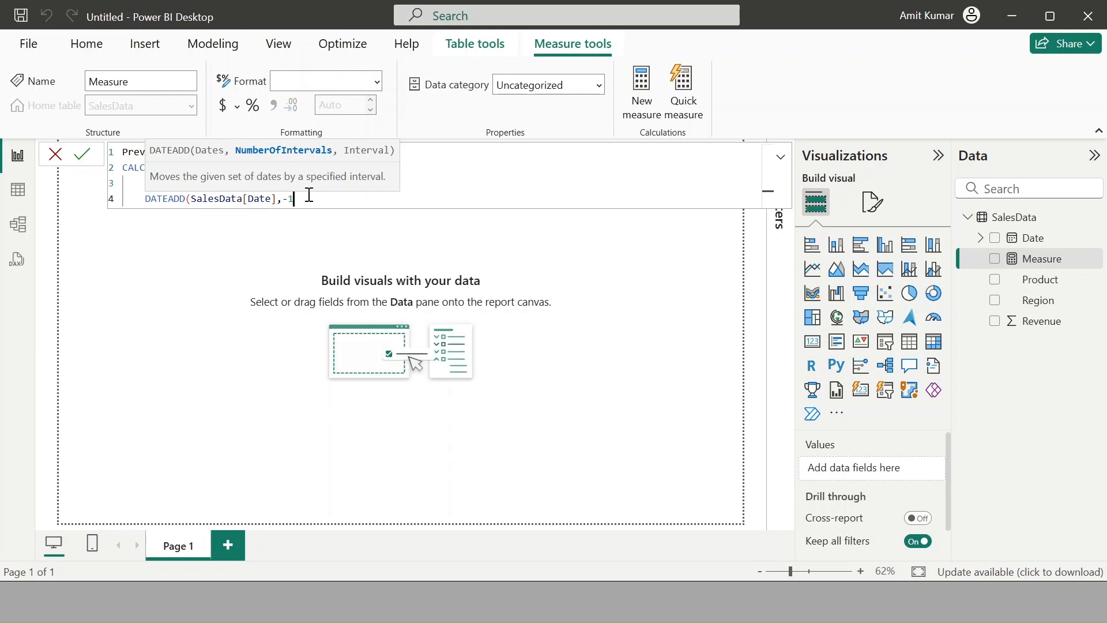
text(,)
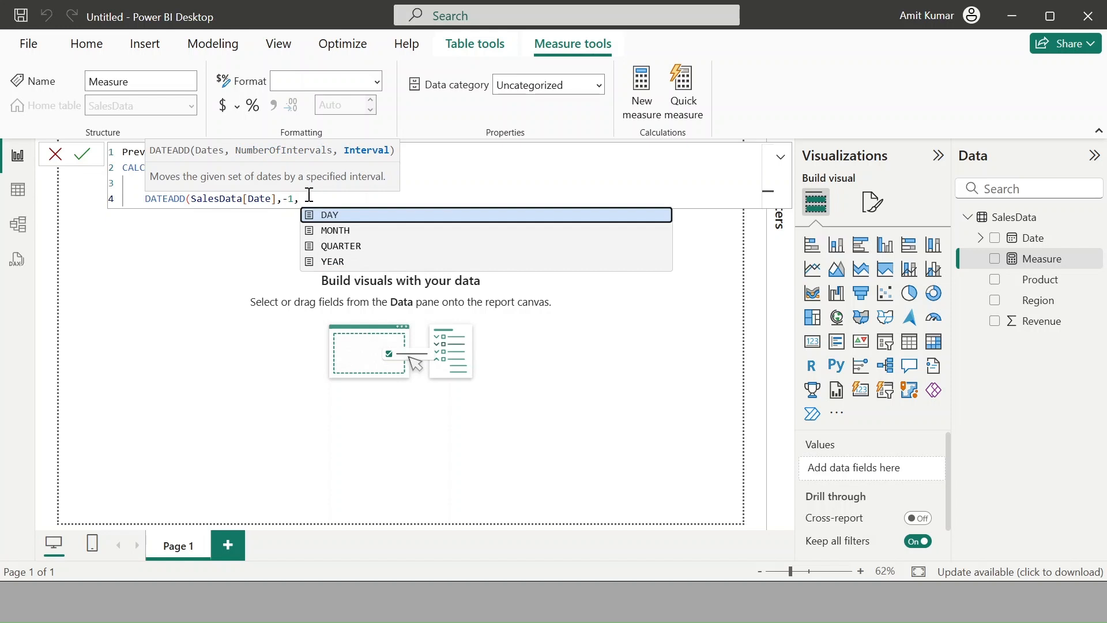
key(Down)
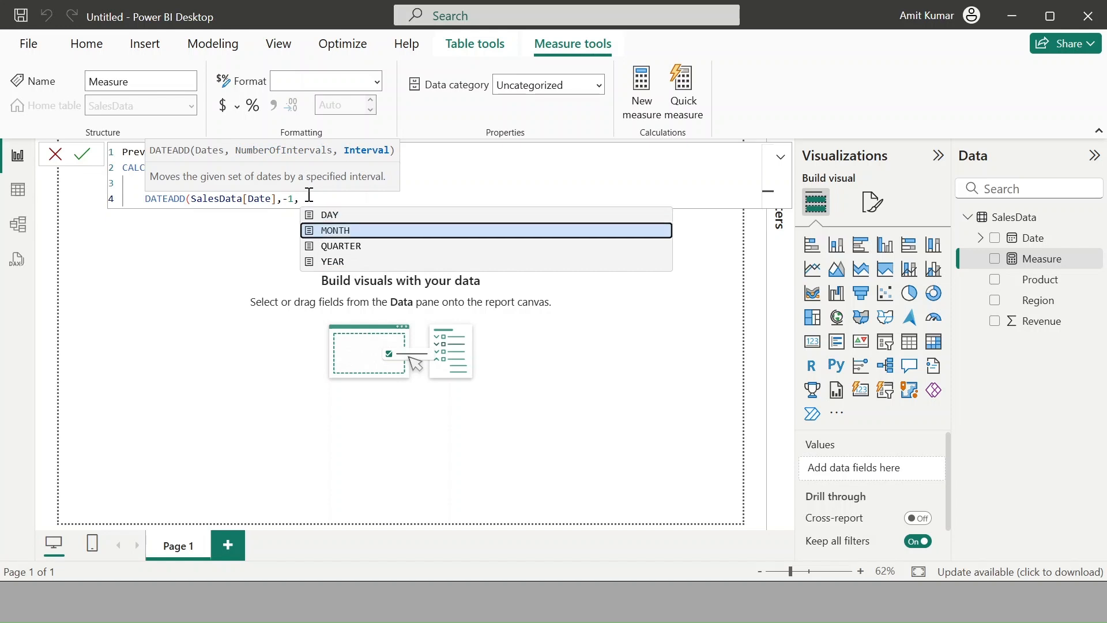
key(Tab)
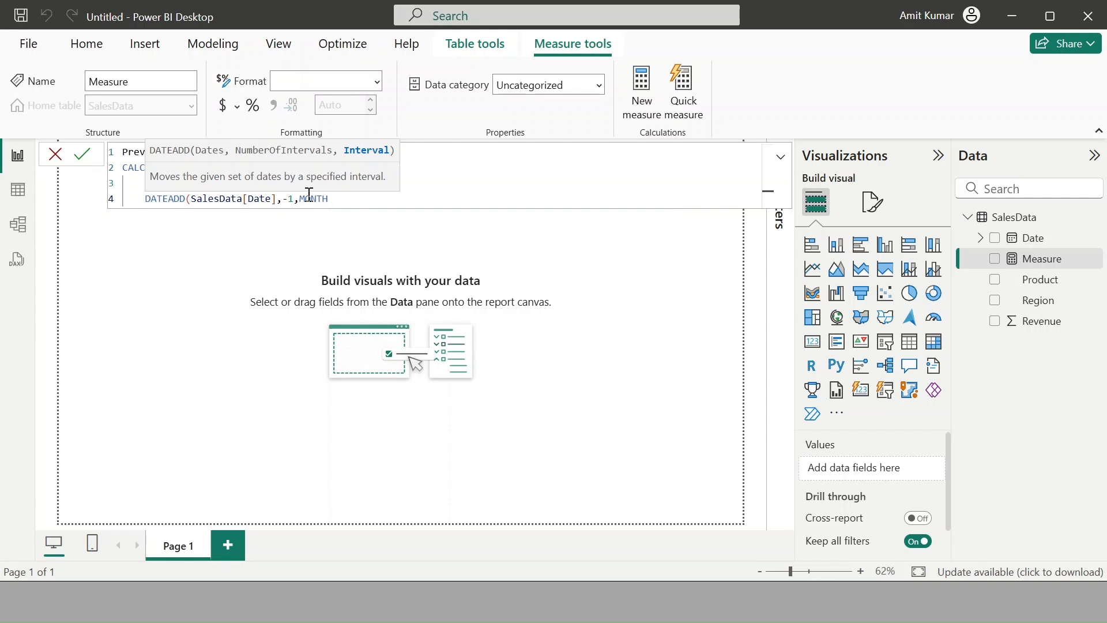
text())
key(Return)
text())
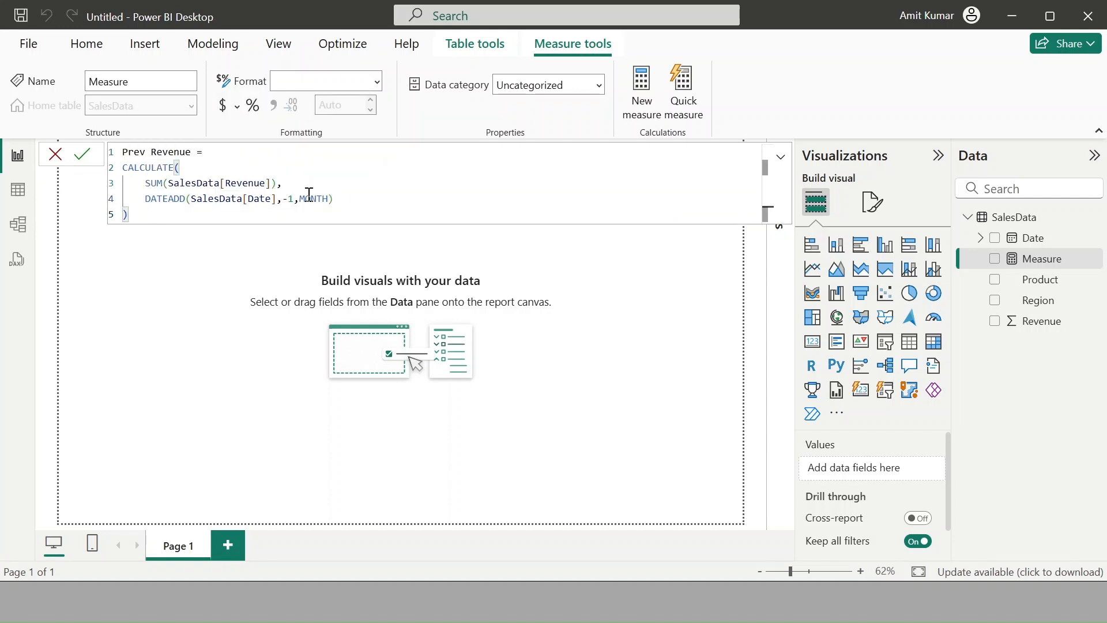
Step: Commit the Prev Revenue measure and add an empty table visual to the report page
key(Return)
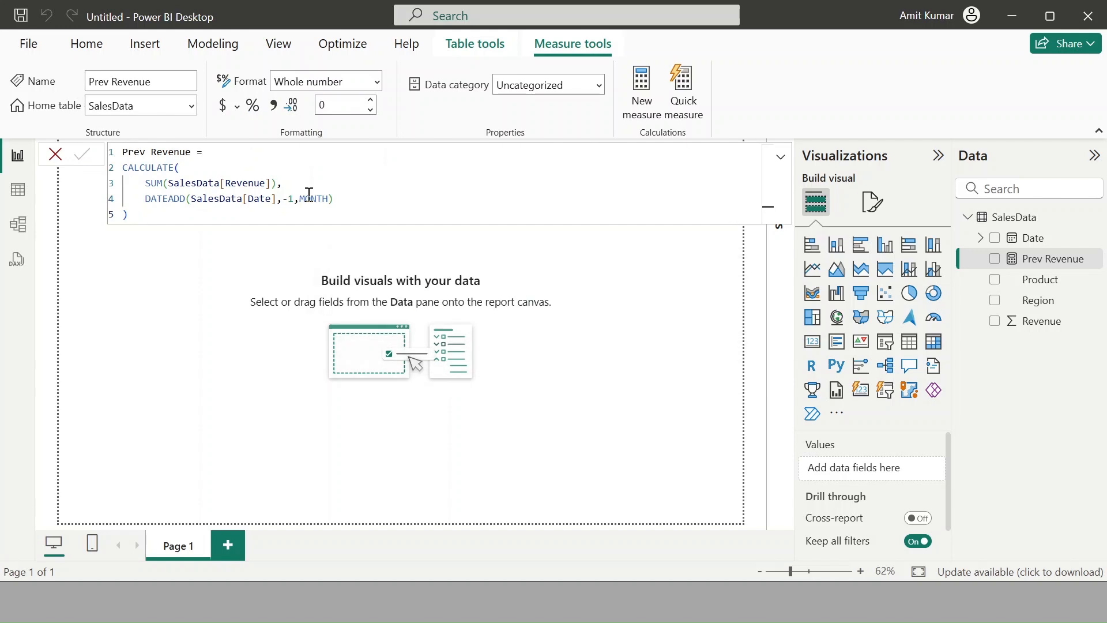
click(611, 287)
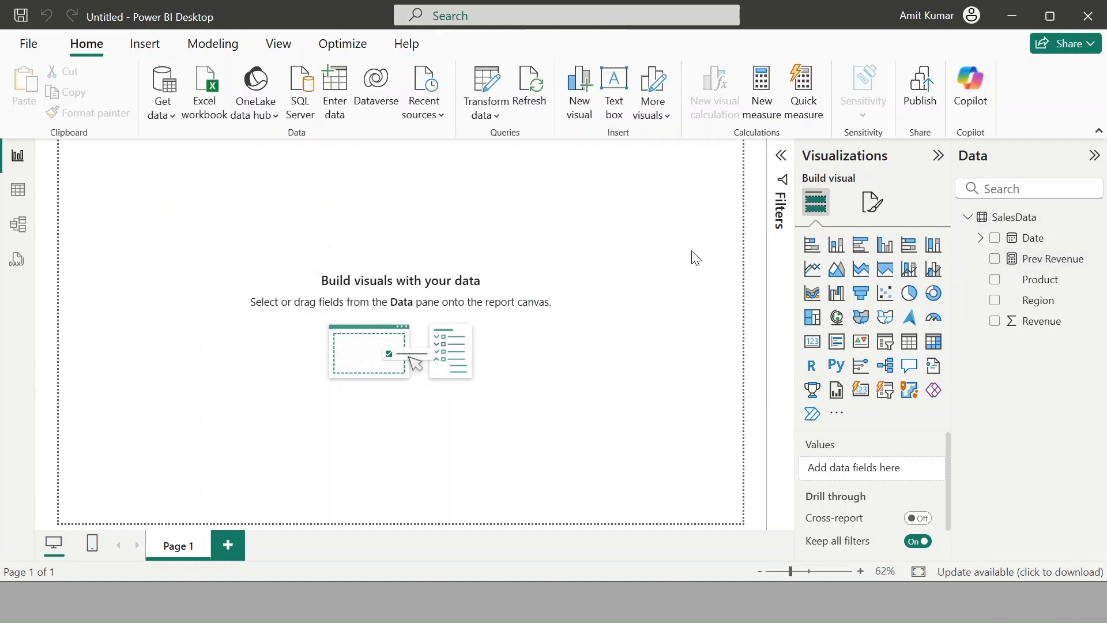
click(917, 351)
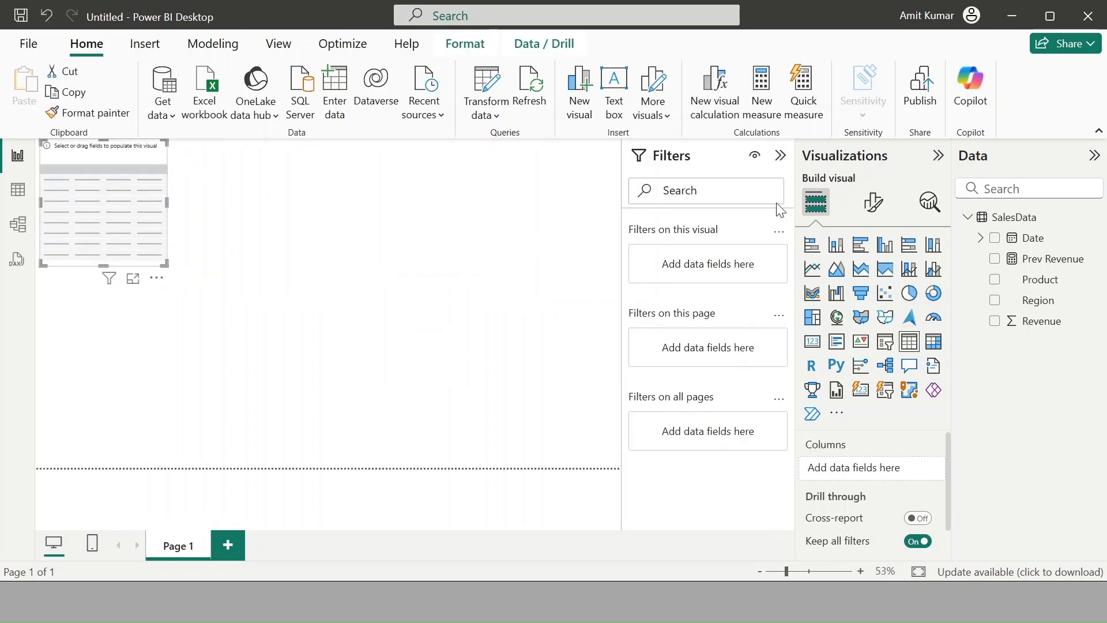
Step: Add the SalesData Date field to the table visual with only its Year and Month levels, and enlarge the visual
drag(996, 239, 187, 180)
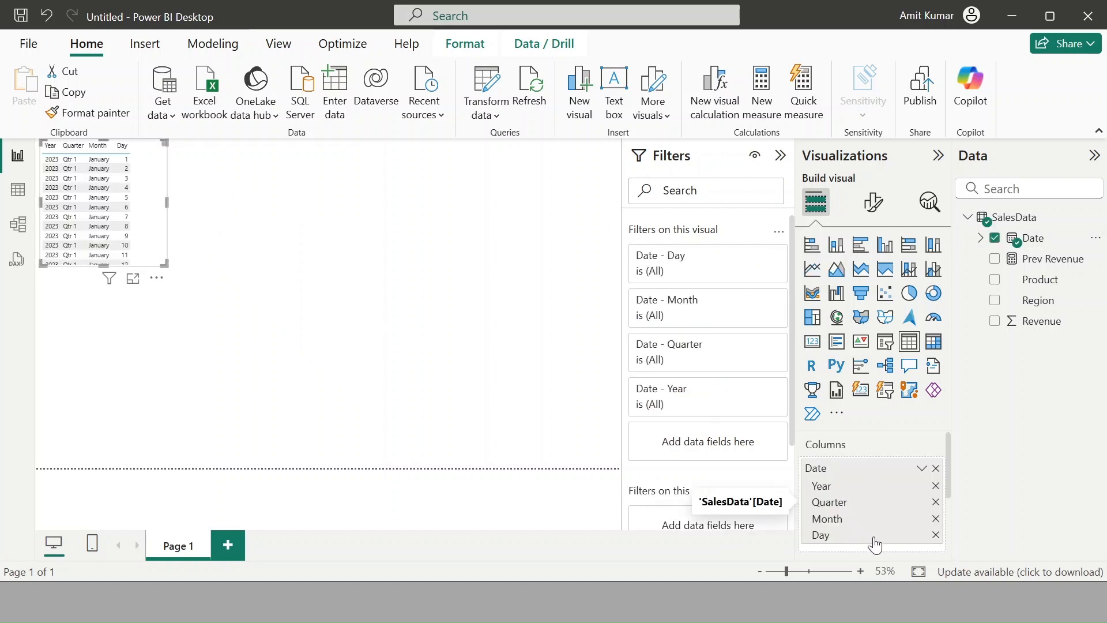
click(936, 535)
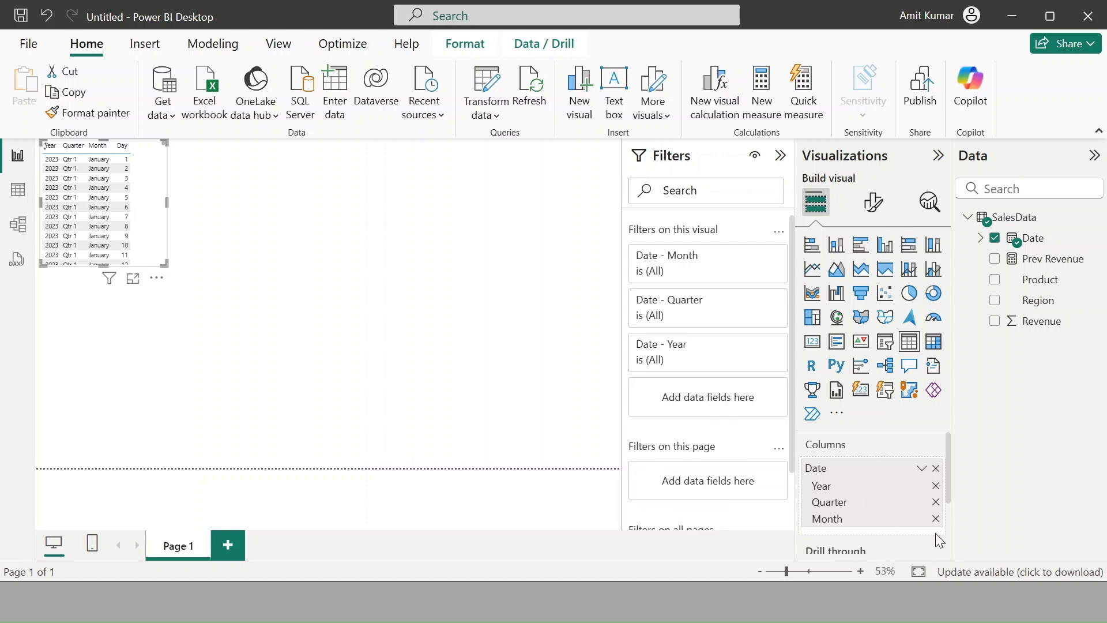
click(936, 503)
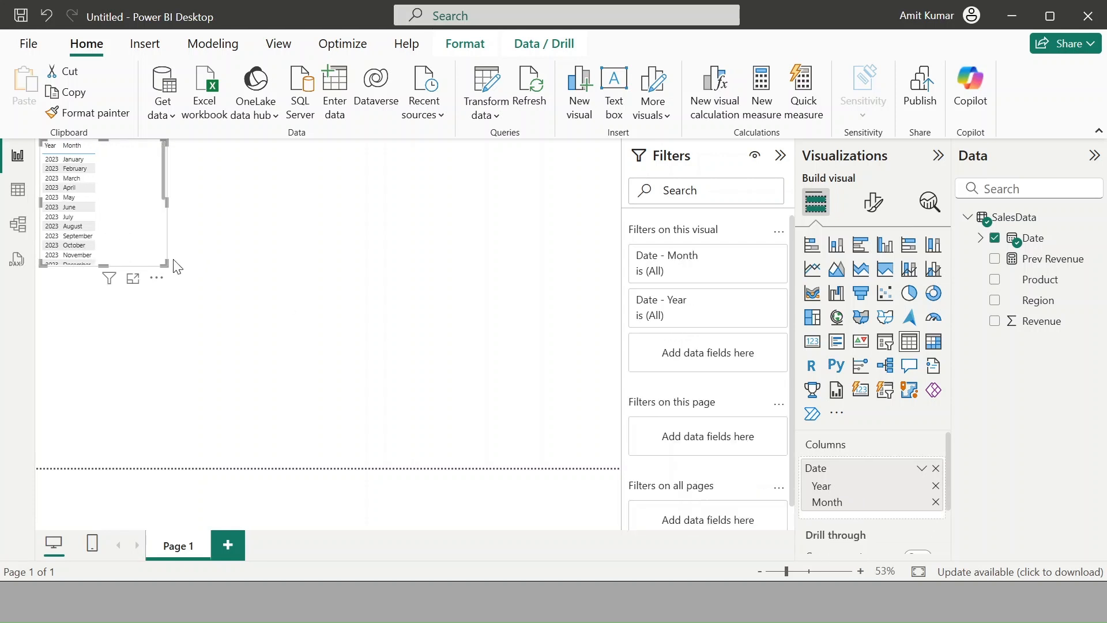
drag(166, 266, 315, 394)
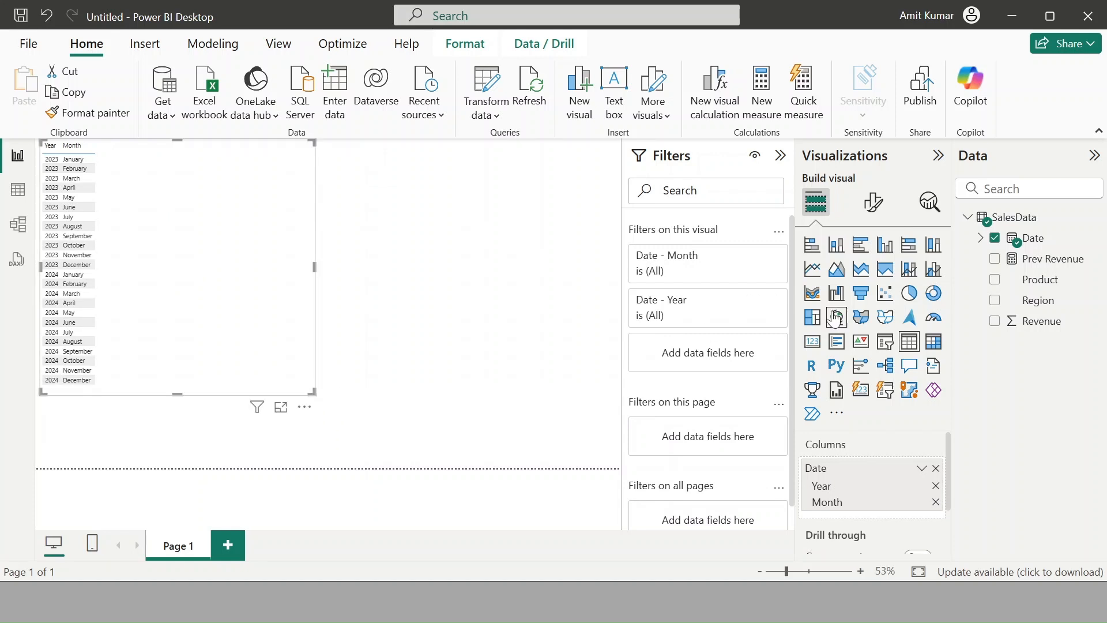
Step: Set the font size of the table visual's values to 20
click(873, 202)
click(858, 408)
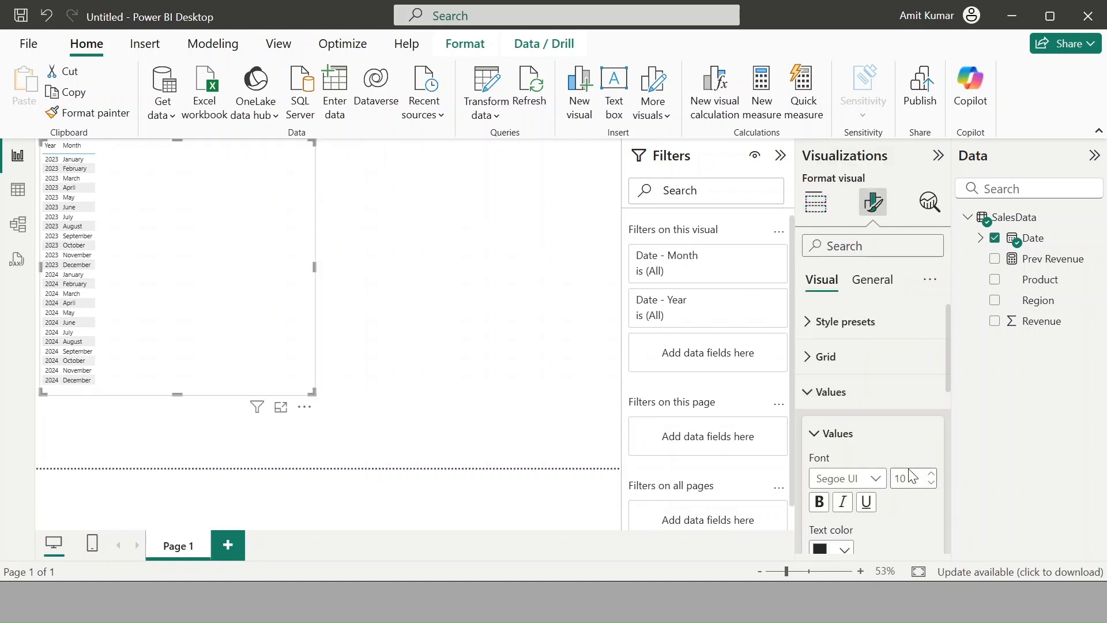
double_click(909, 477)
text(18)
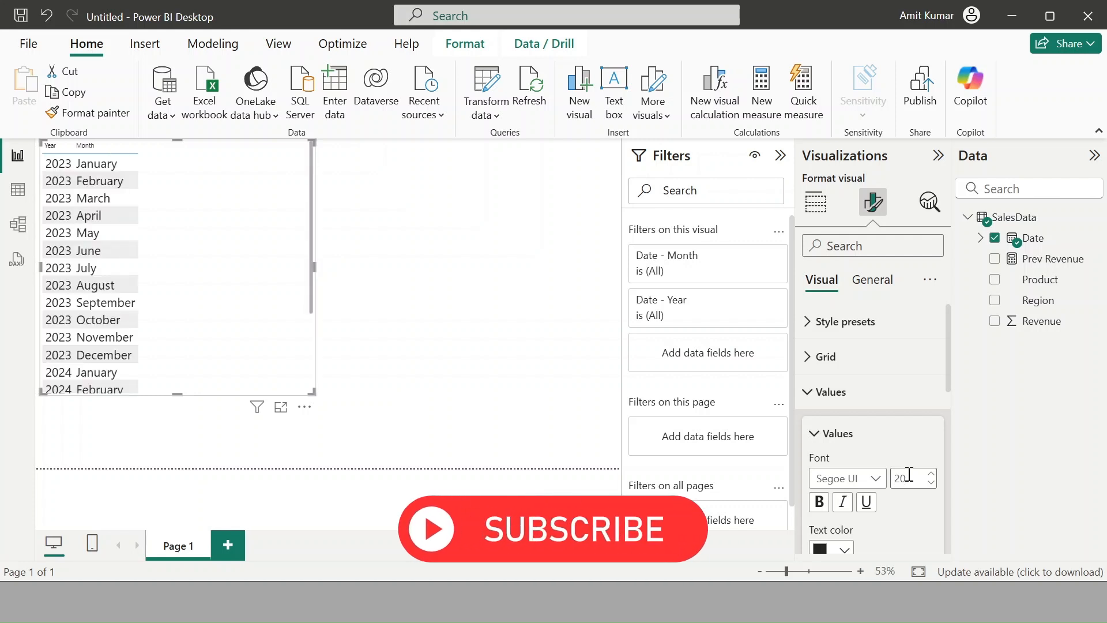
key(BackSpace)
key(BackSpace)
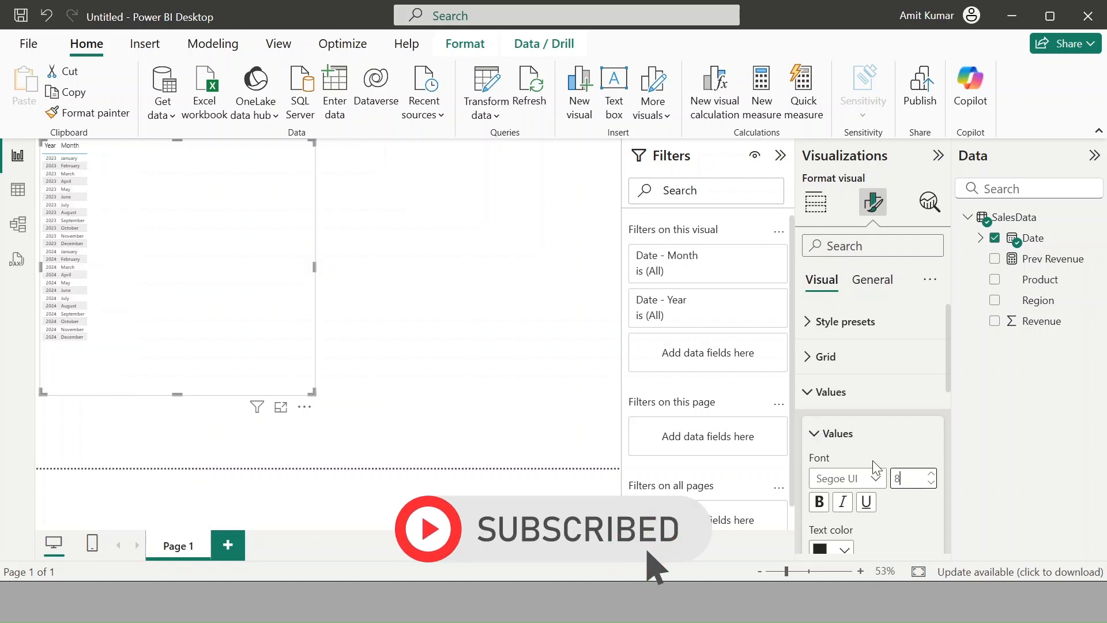
text(20)
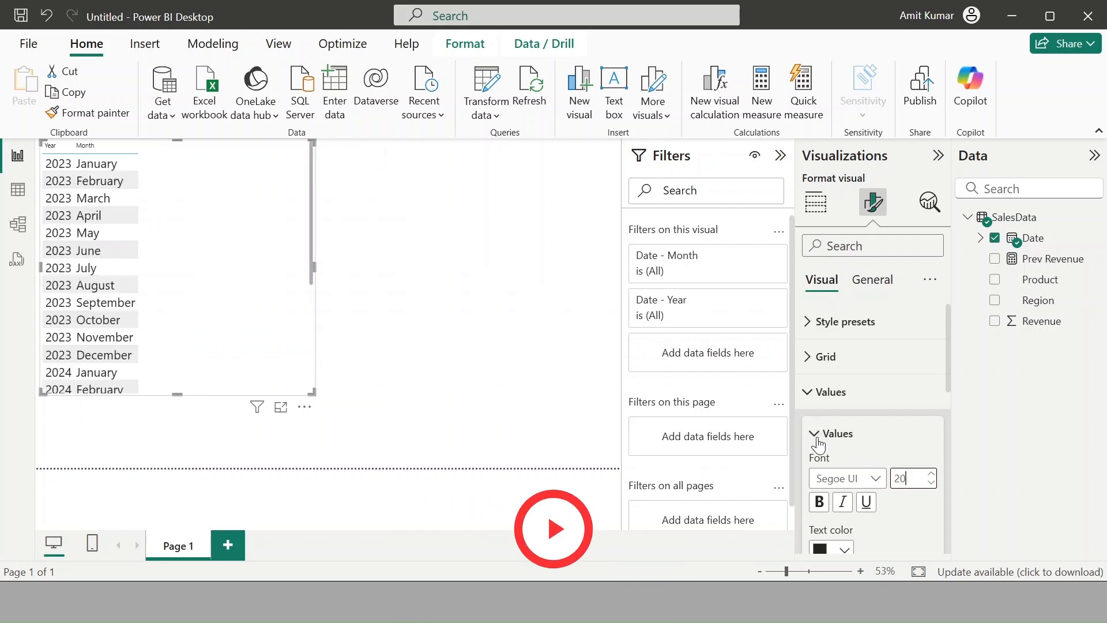
click(818, 435)
Step: Set the font size of the table visual's column headers to 20
scroll(855, 468, down, 1)
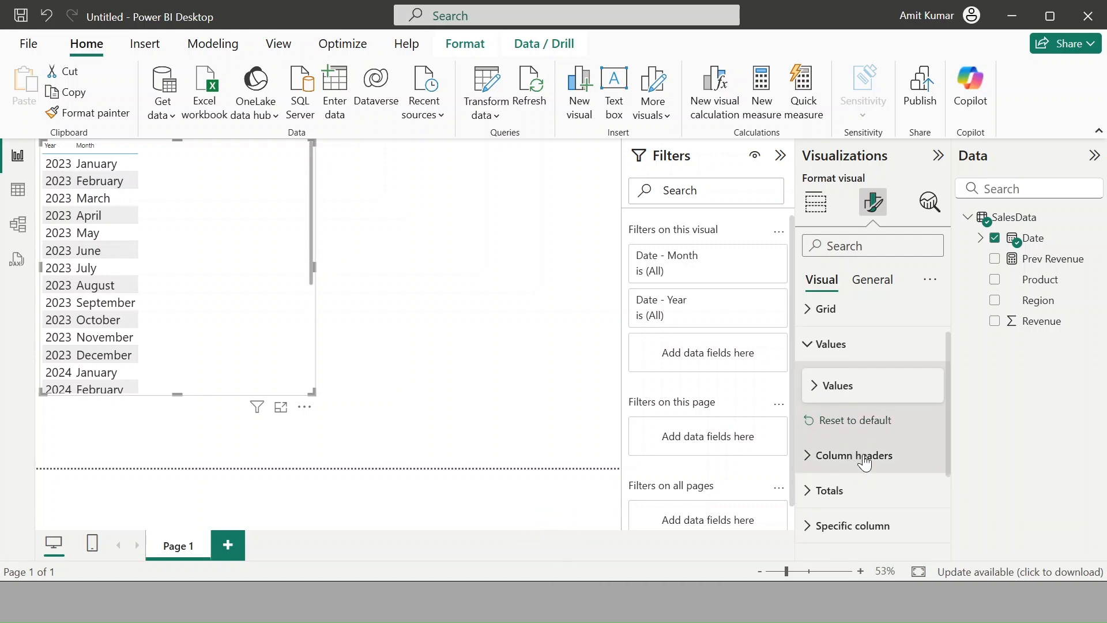
click(854, 456)
double_click(914, 545)
text(20)
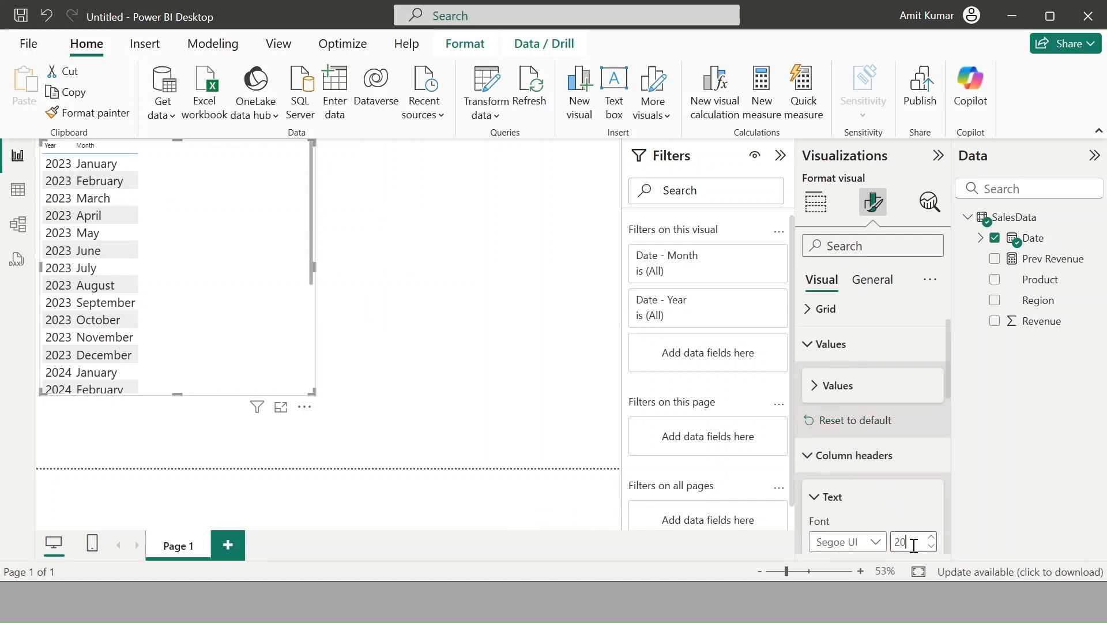
key(Return)
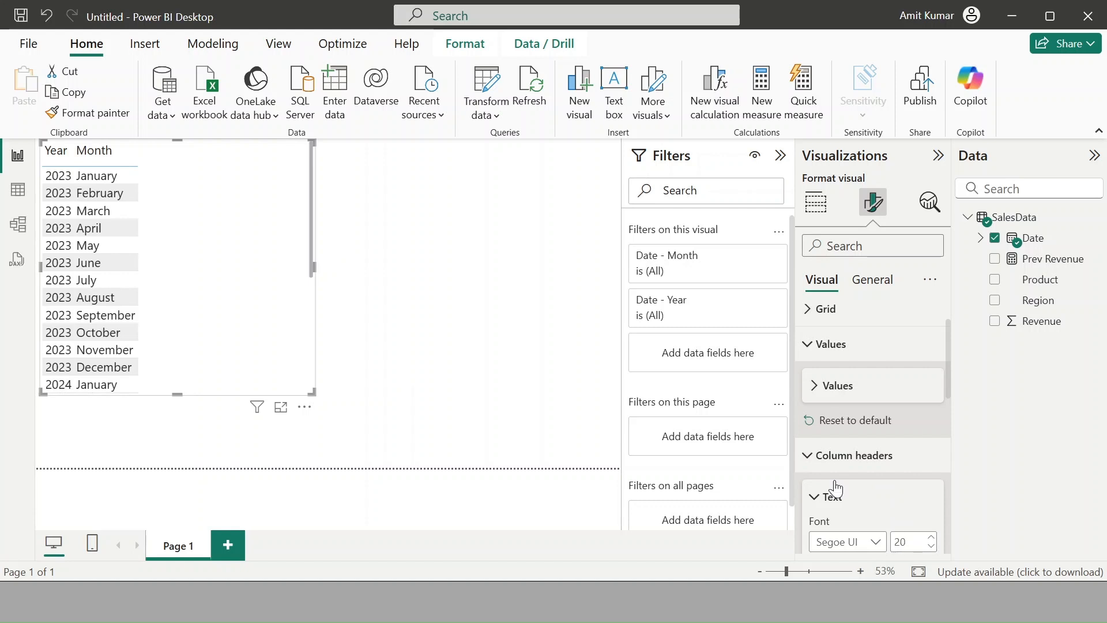
Step: Enlarge the table visual and add the Revenue field and the Prev Revenue measure as columns
drag(312, 392, 373, 439)
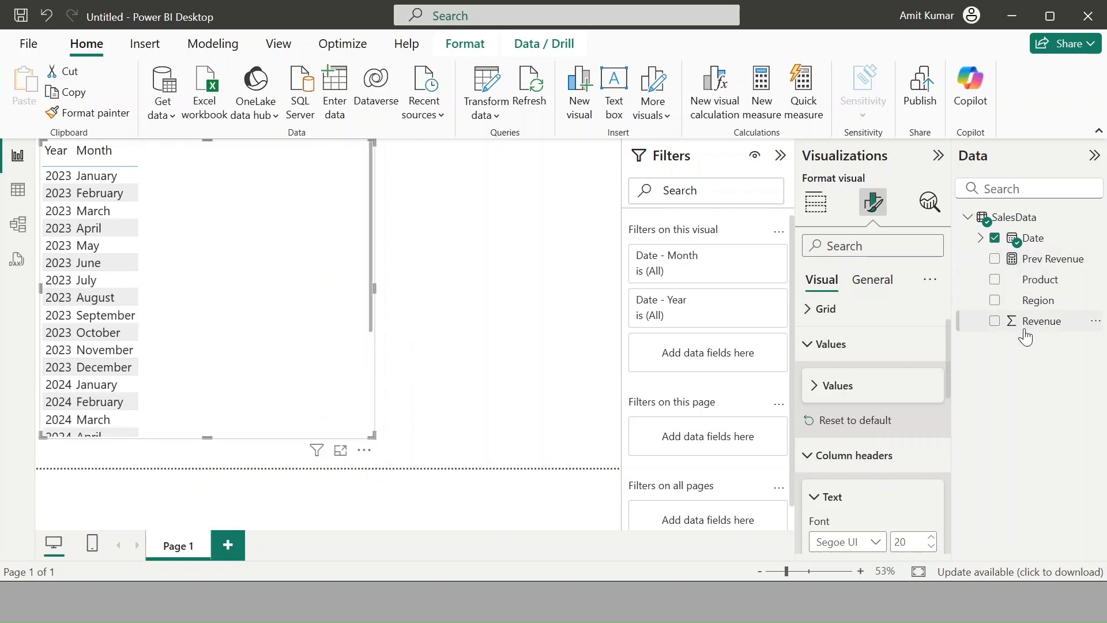
drag(1025, 331, 229, 216)
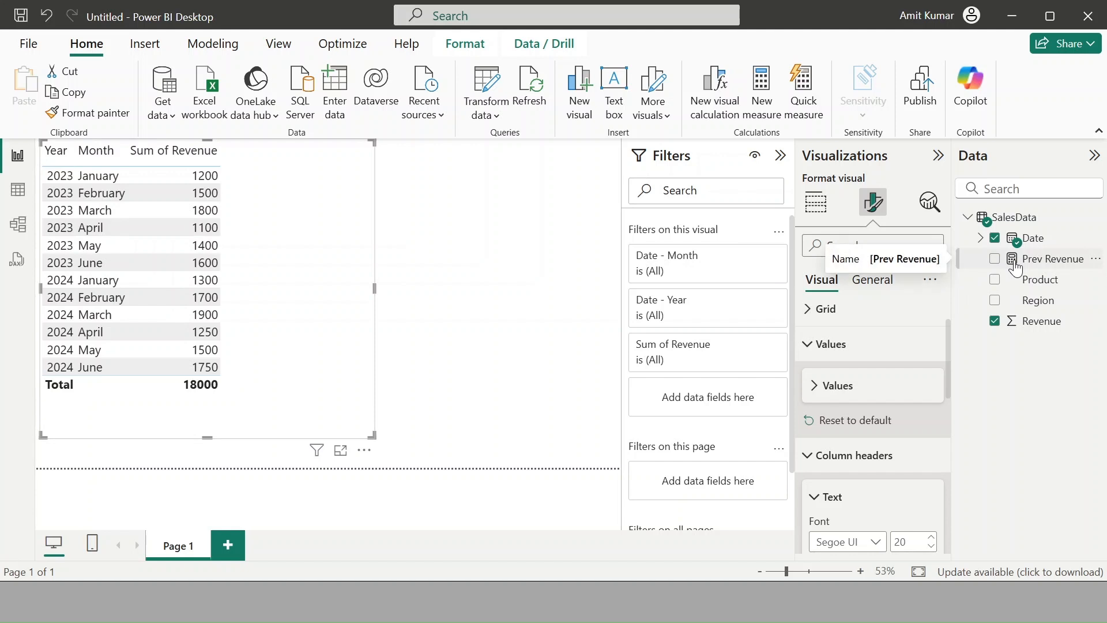
drag(1016, 268, 340, 214)
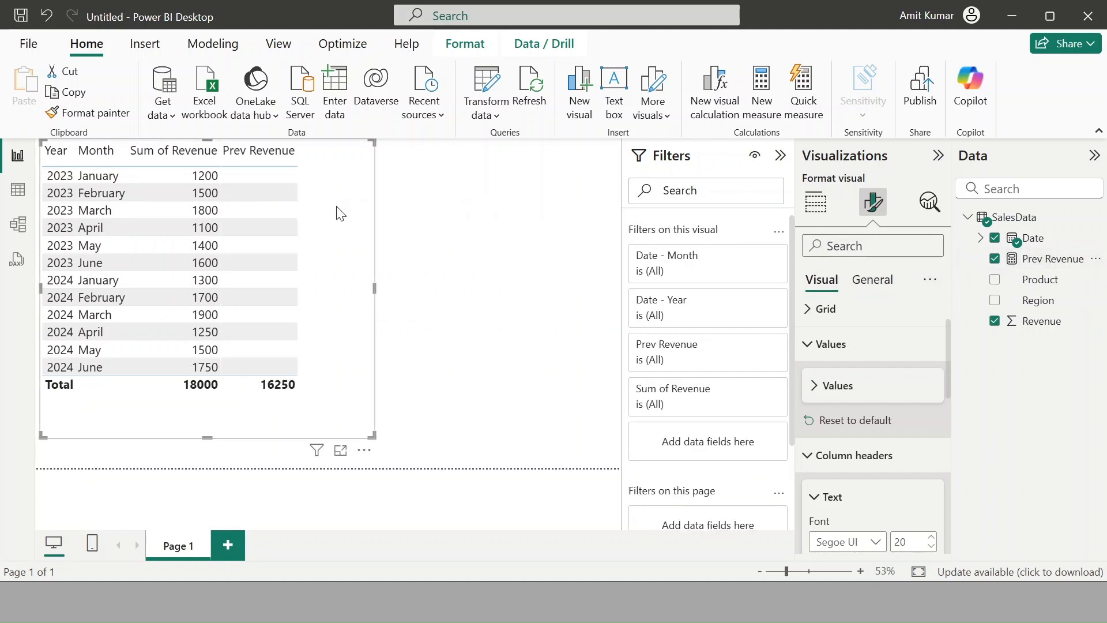
Step: Widen the table visual, shift it slightly away from the page's upper-left corner, and deselect it
drag(375, 288, 564, 292)
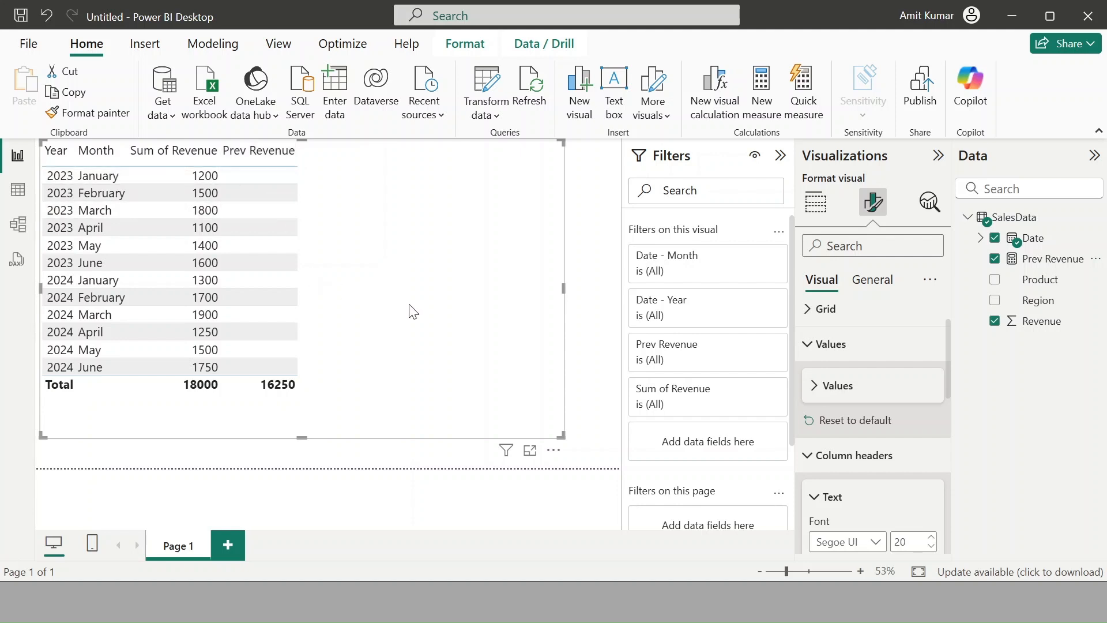
drag(414, 312, 439, 324)
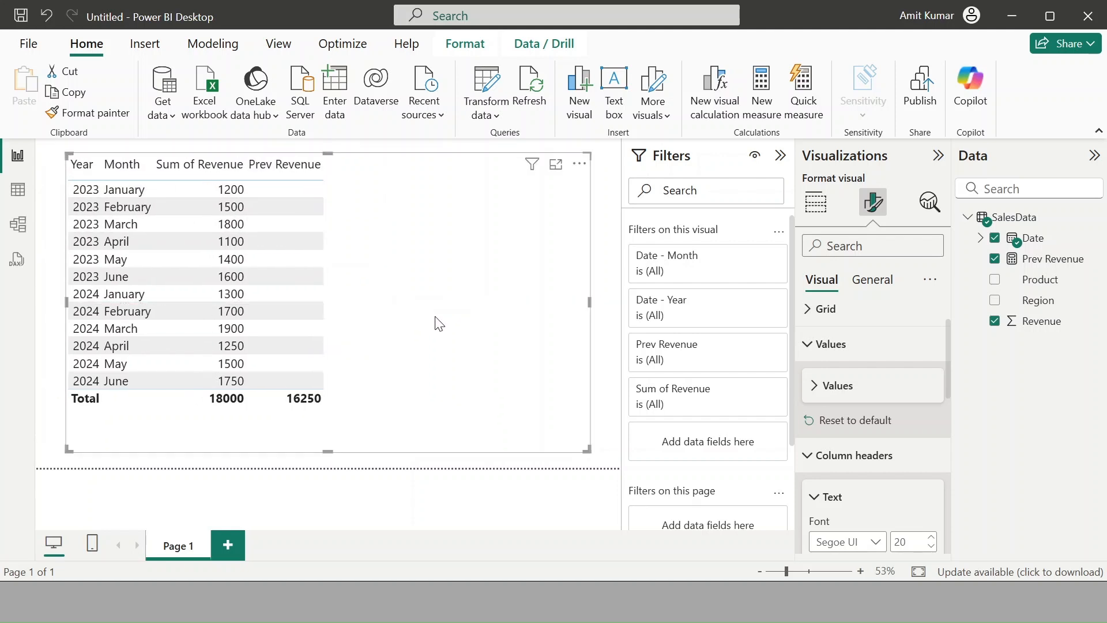
click(445, 492)
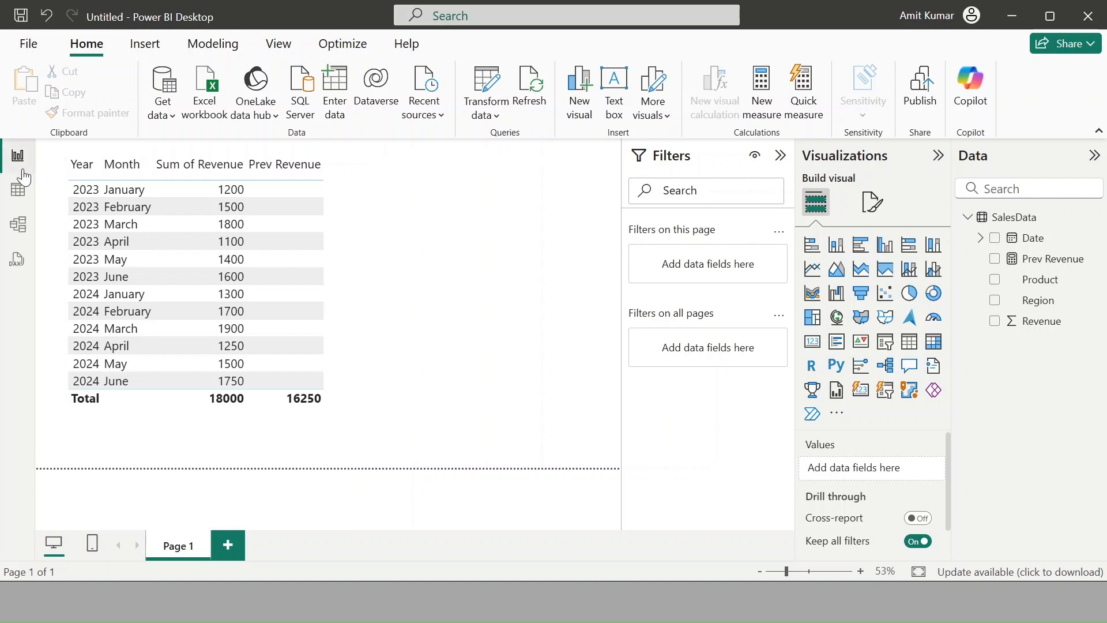
Step: From table view, create a calculated table named DateTable and begin its formula with the CALENDAR function
click(17, 190)
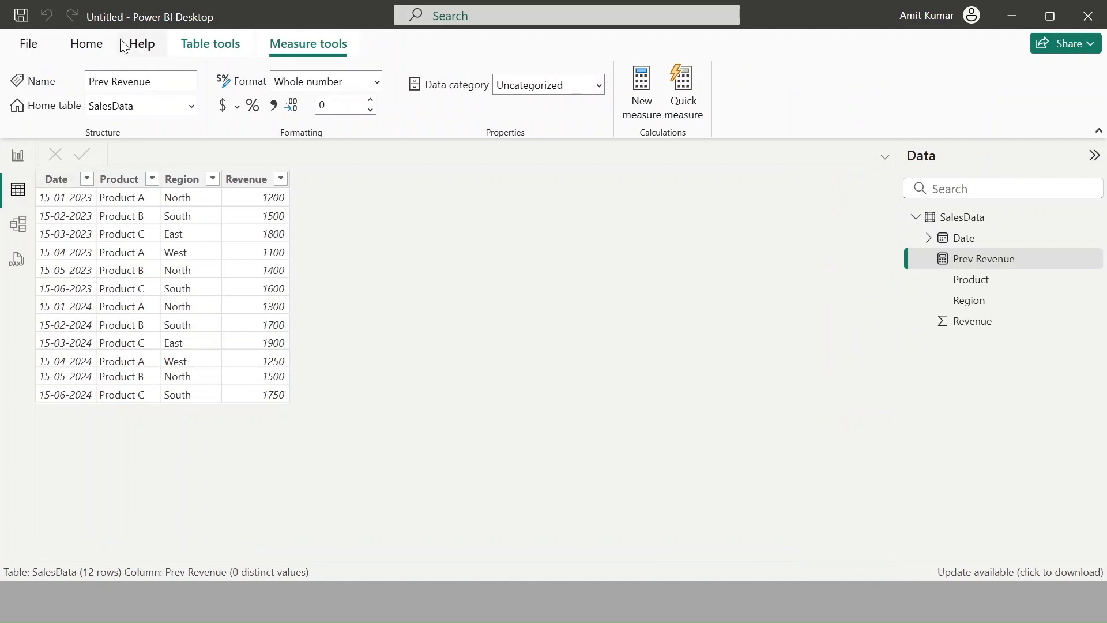
click(72, 54)
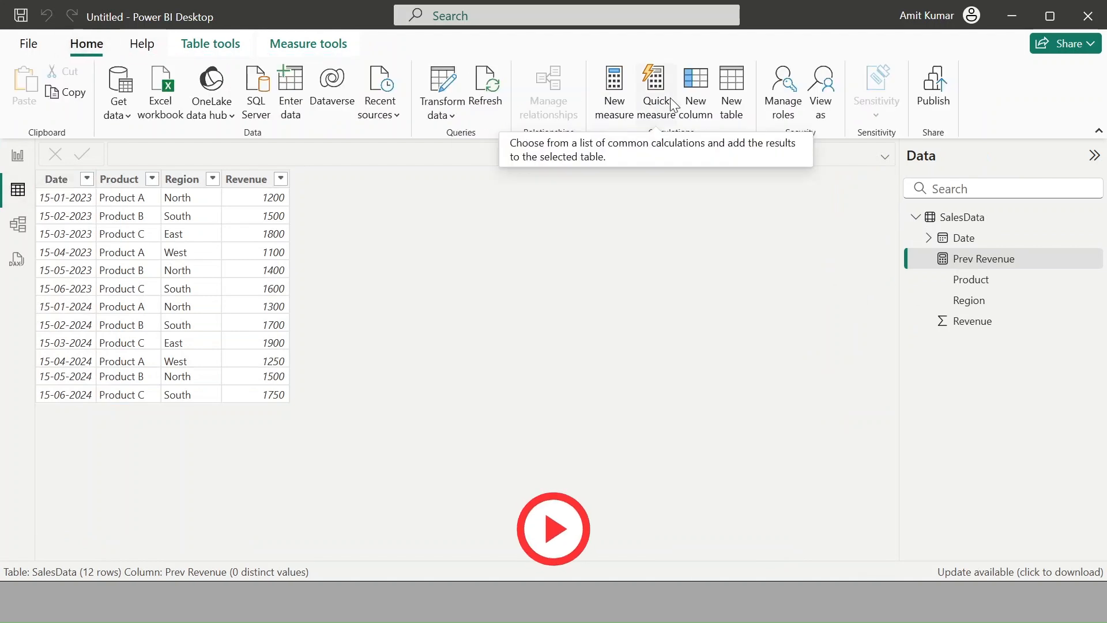
click(725, 85)
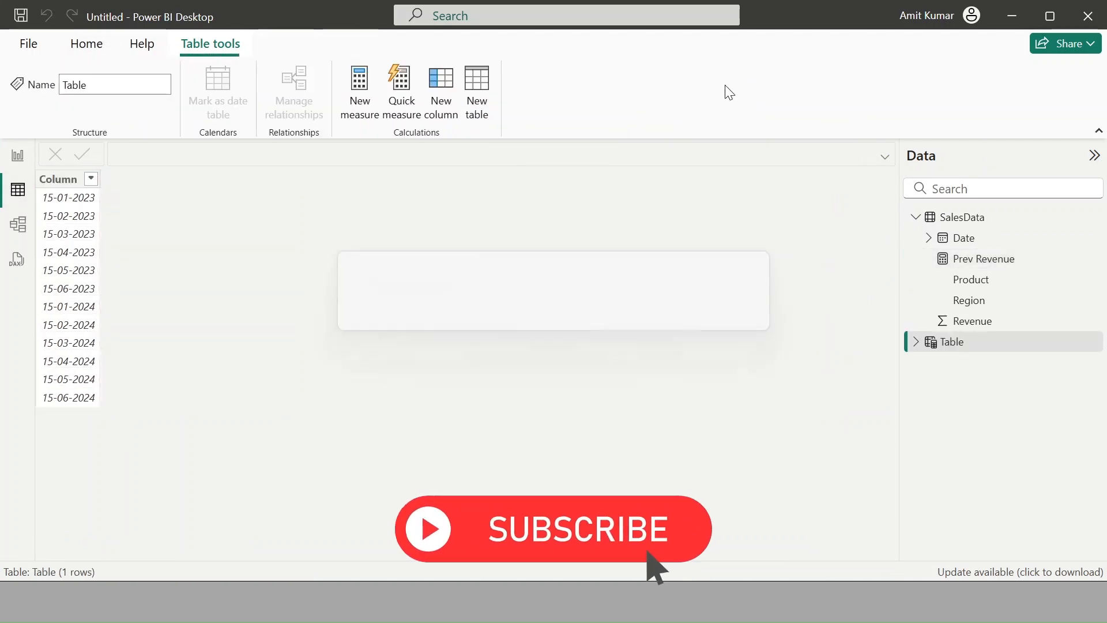
text(Da)
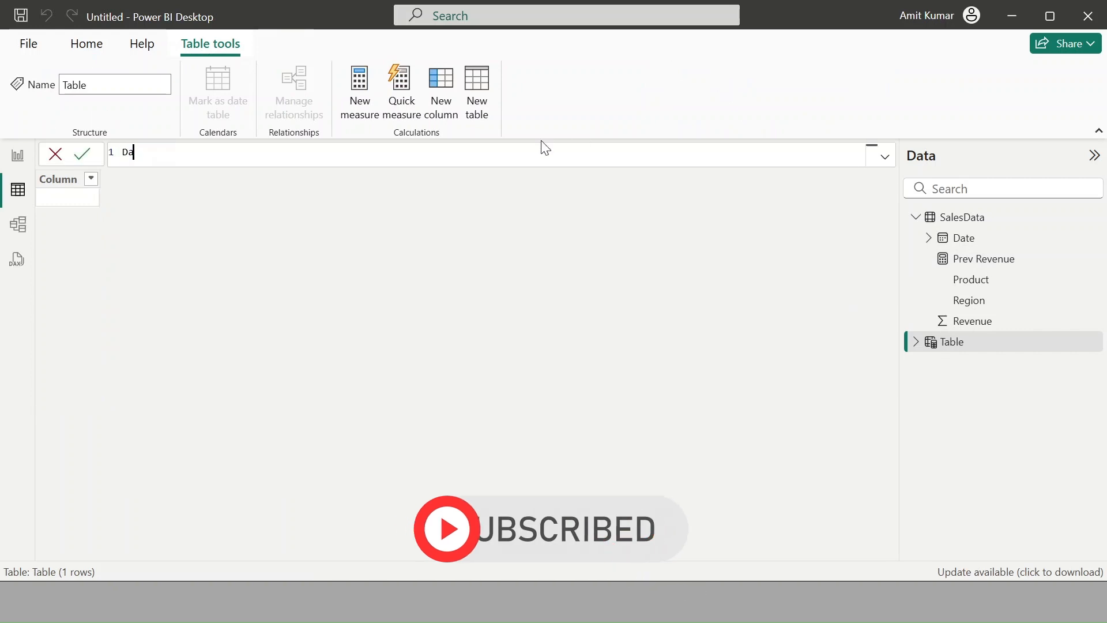
text(teTable = )
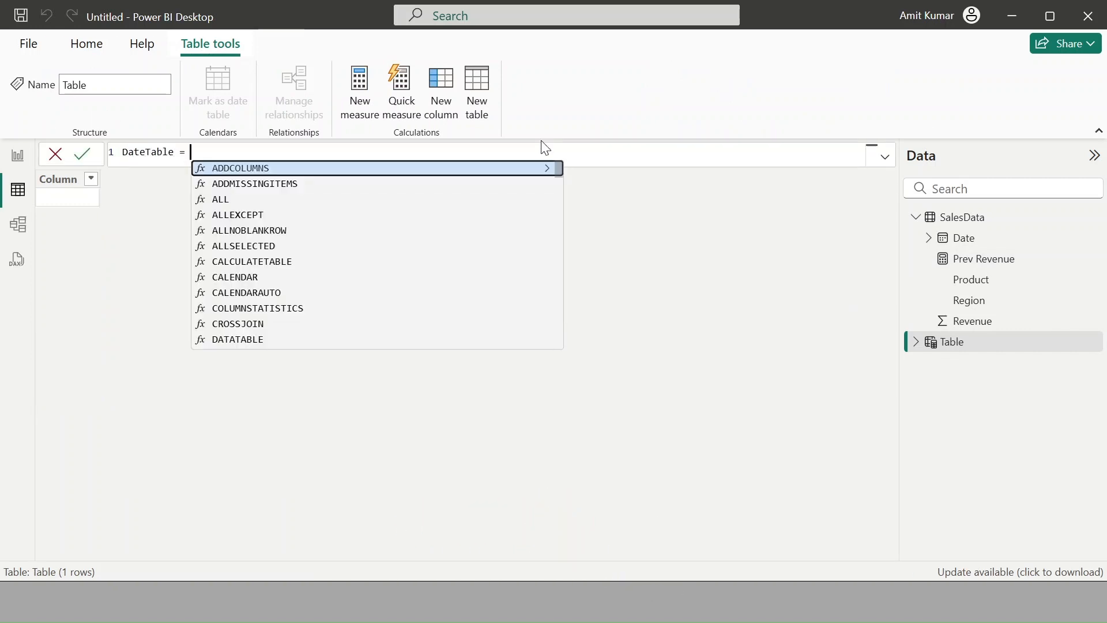
text(cal)
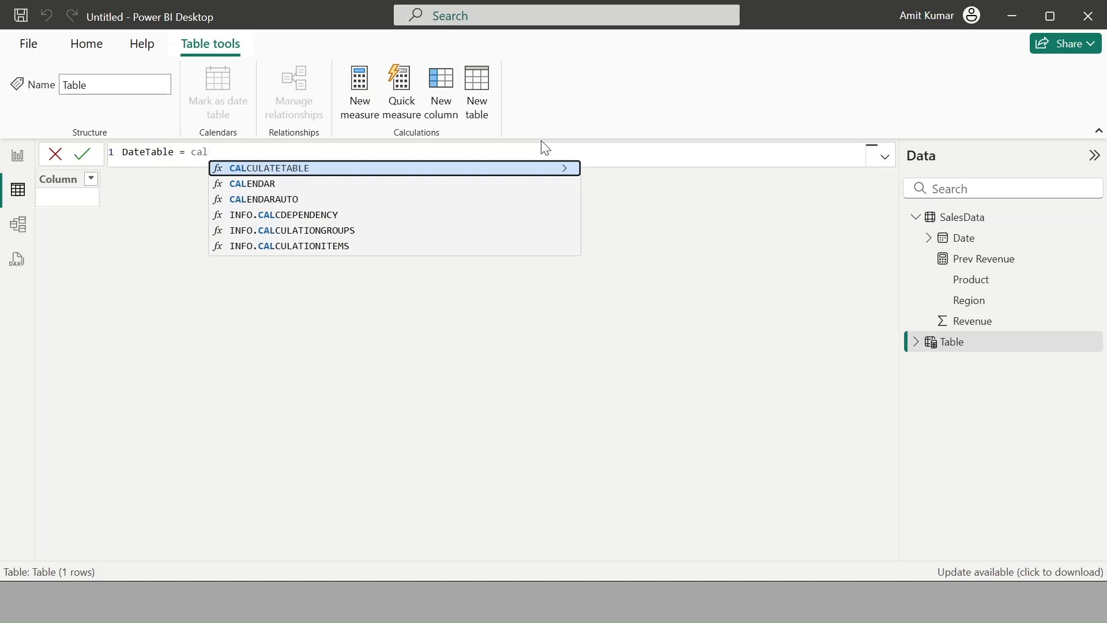
key(Down)
key(Tab)
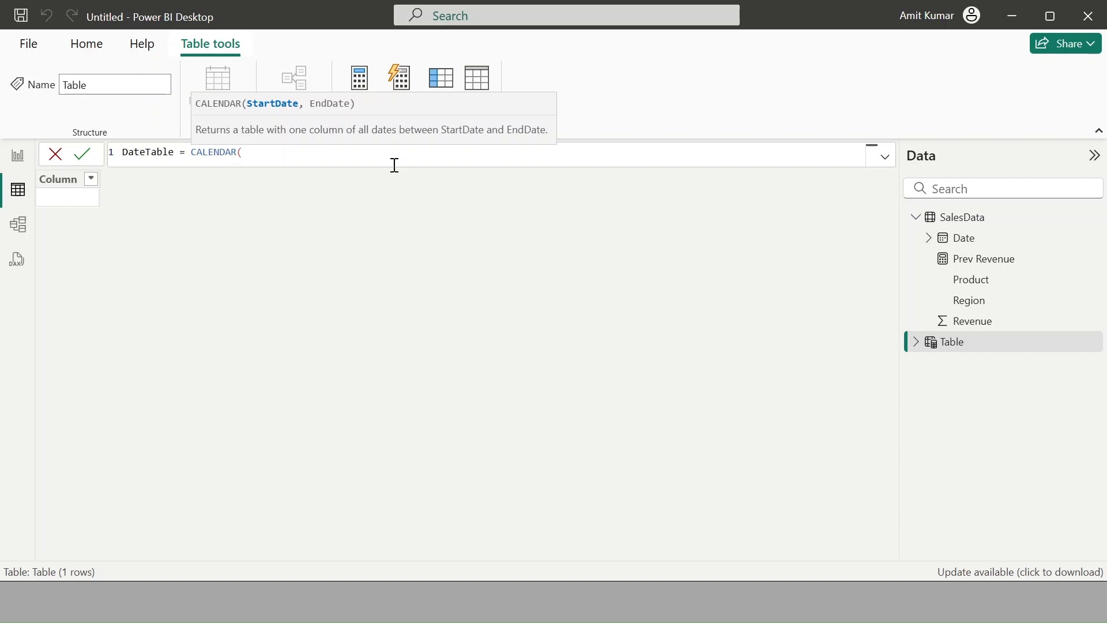
Step: Enter MIN(SalesData[Date]) as the start date argument of CALENDAR
key(Tab)
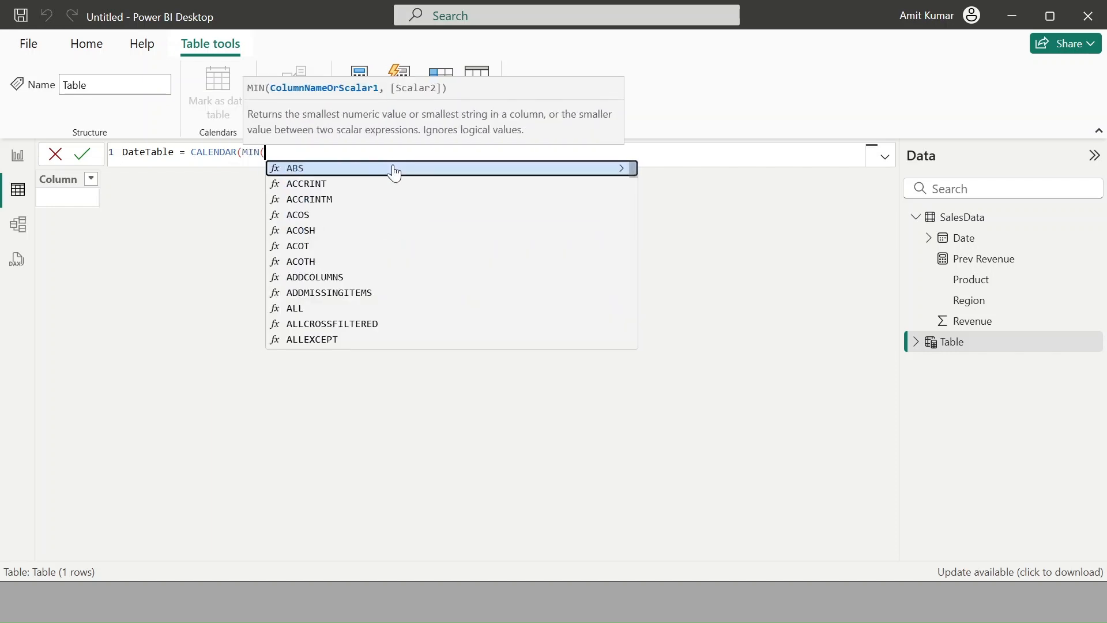
text(sale)
key(Down)
key(Tab)
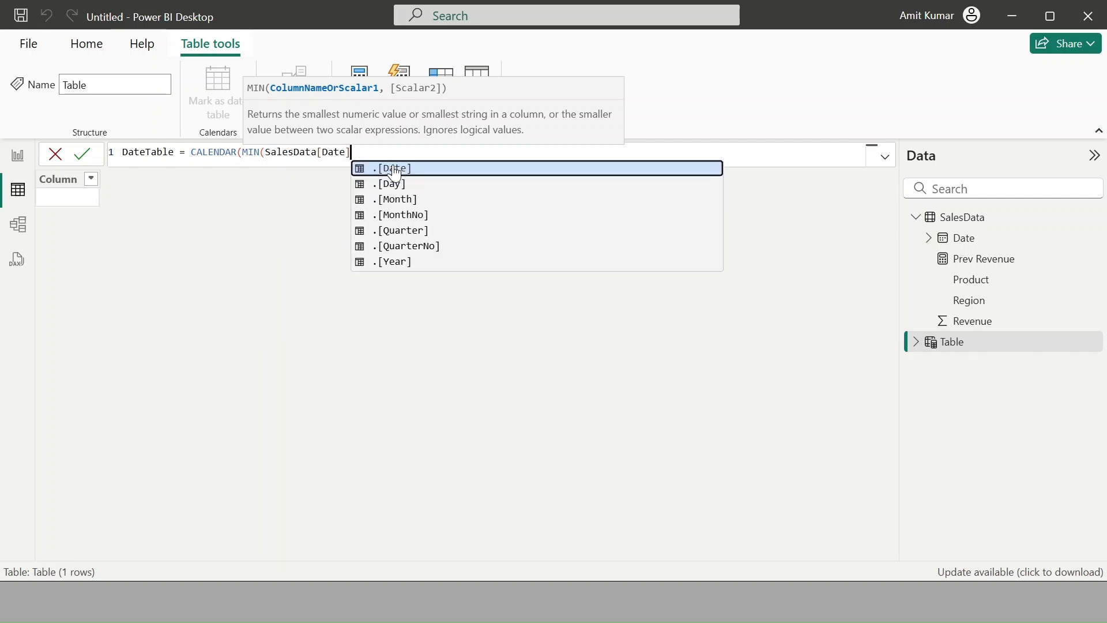
text(])m)
key(BackSpace)
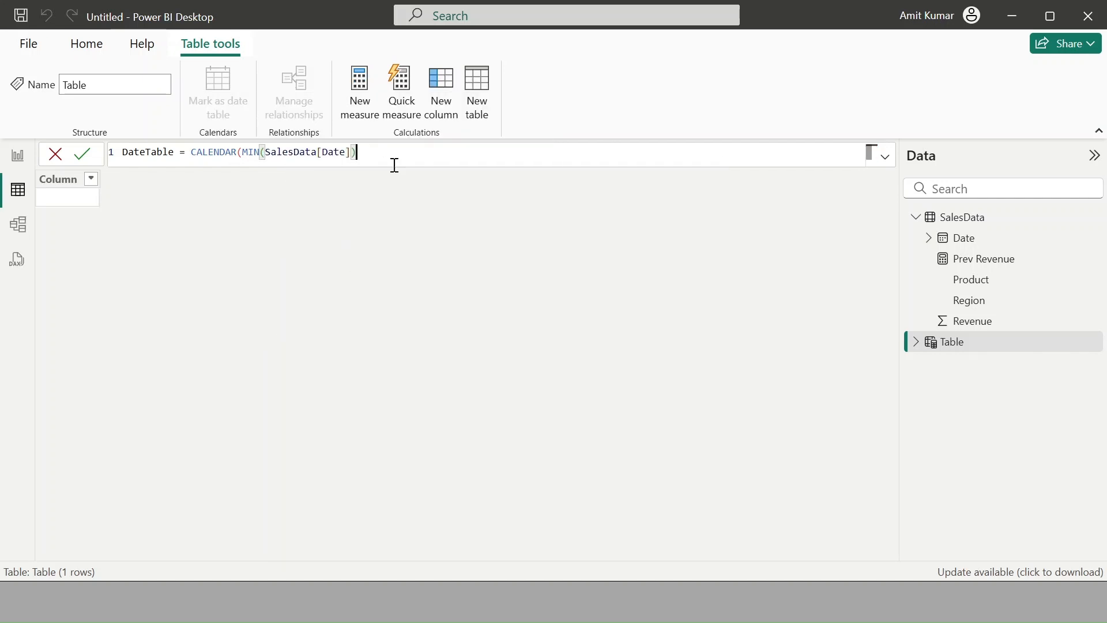
text(,)
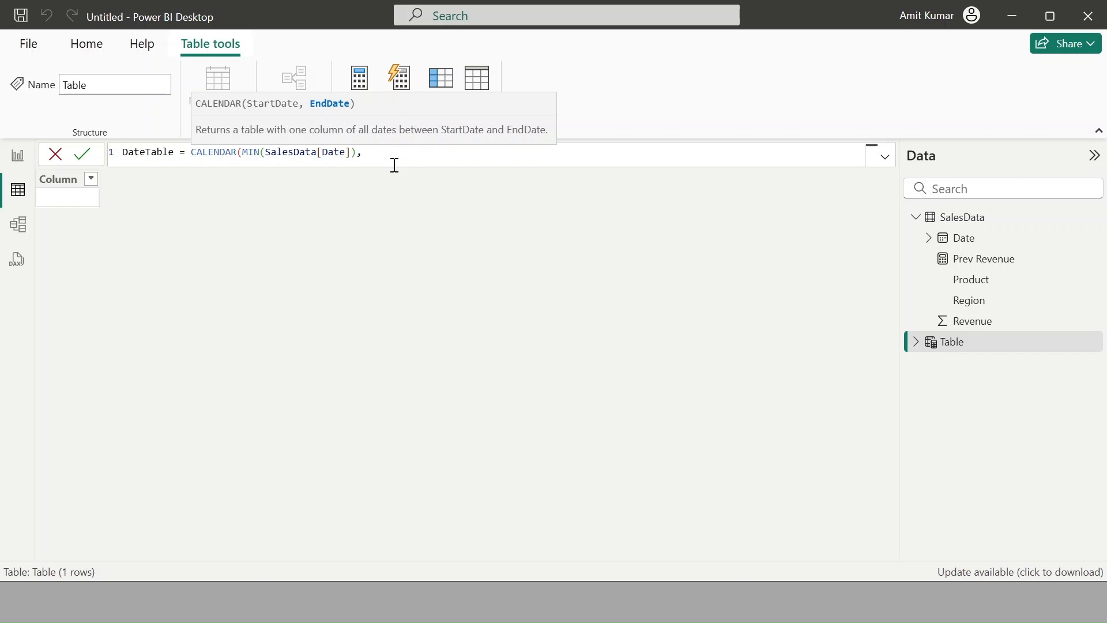
Step: Enter MAX(SalesData[Date]) as the end date argument of CALENDAR and commit the DateTable formula
text(max)
key(Tab)
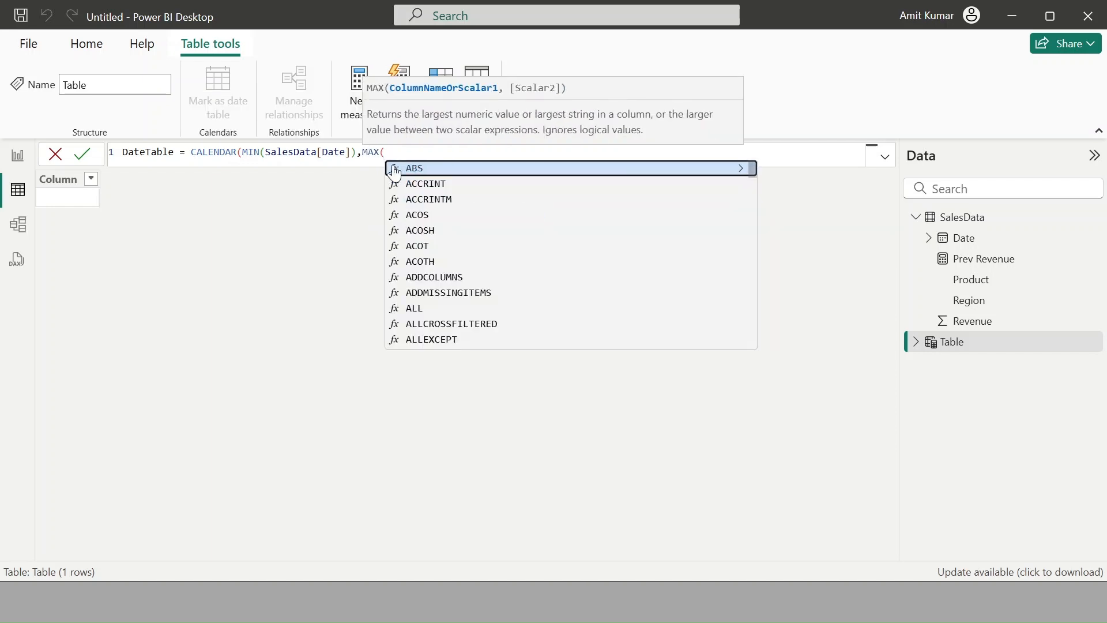
text(sales)
key(Down)
key(Tab)
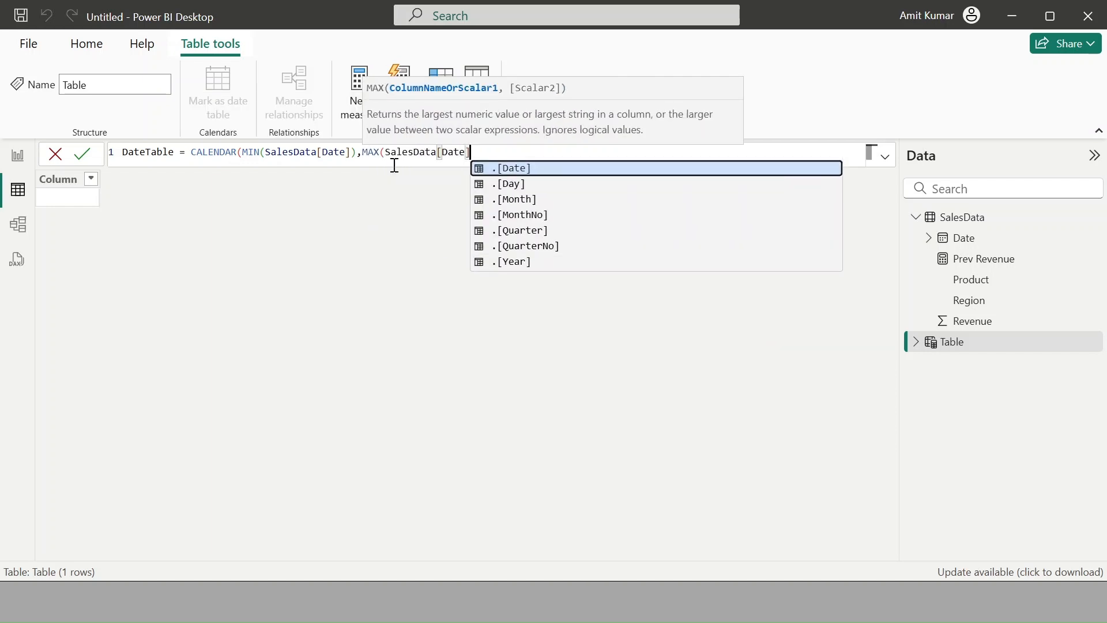
text()))
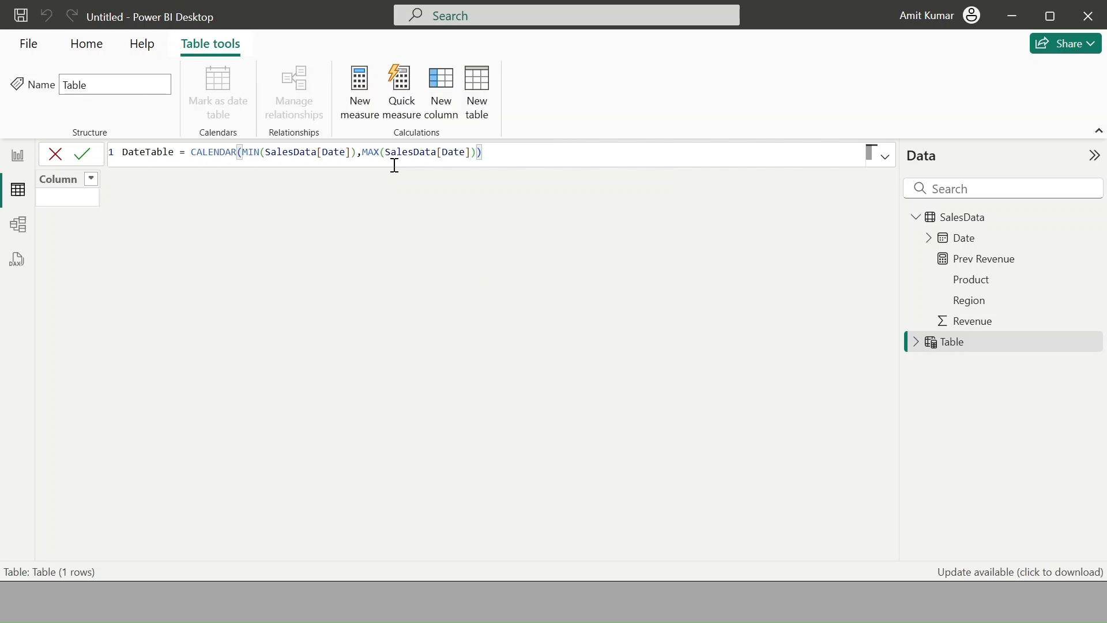
key(Return)
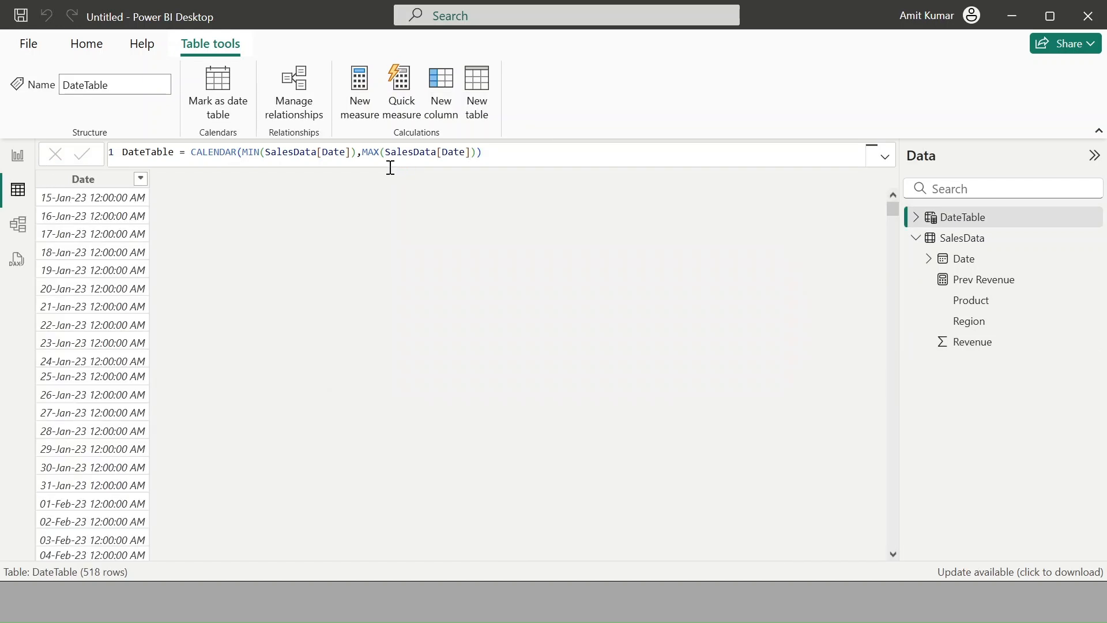
Step: Set the DateTable Date column's data type to Date and its format to 14-03-2001 (dd/mm/yyyy)
click(72, 182)
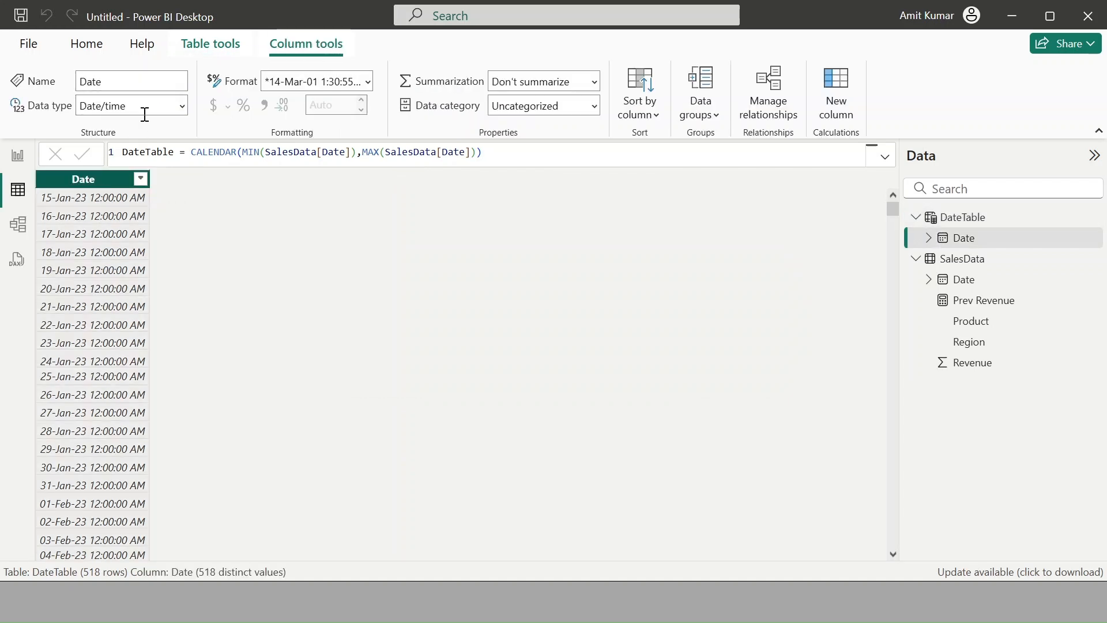
click(181, 105)
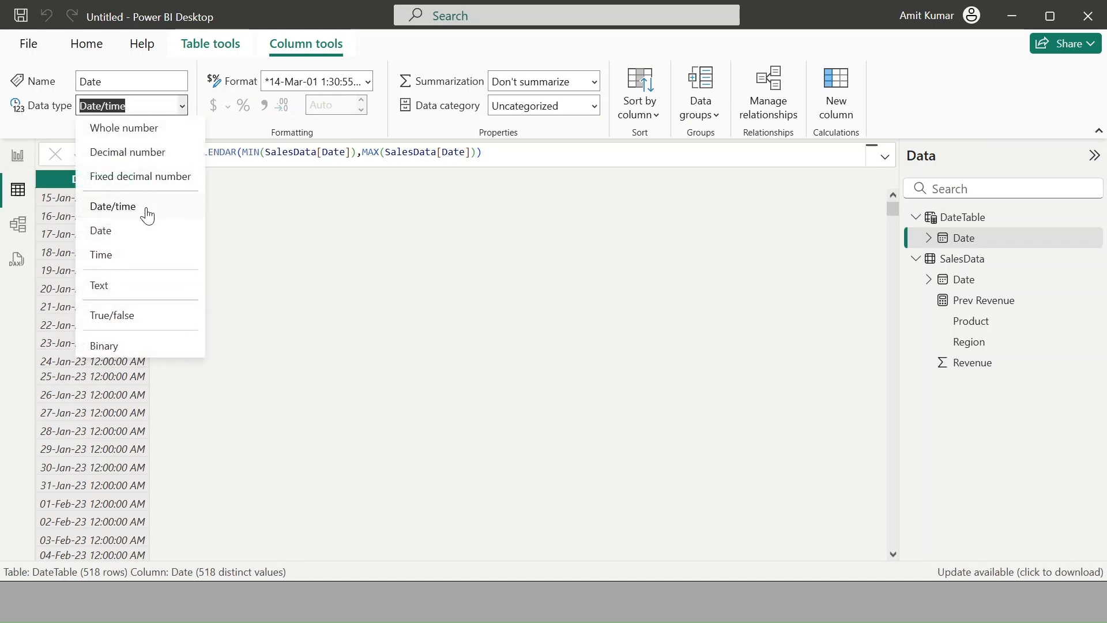
click(139, 234)
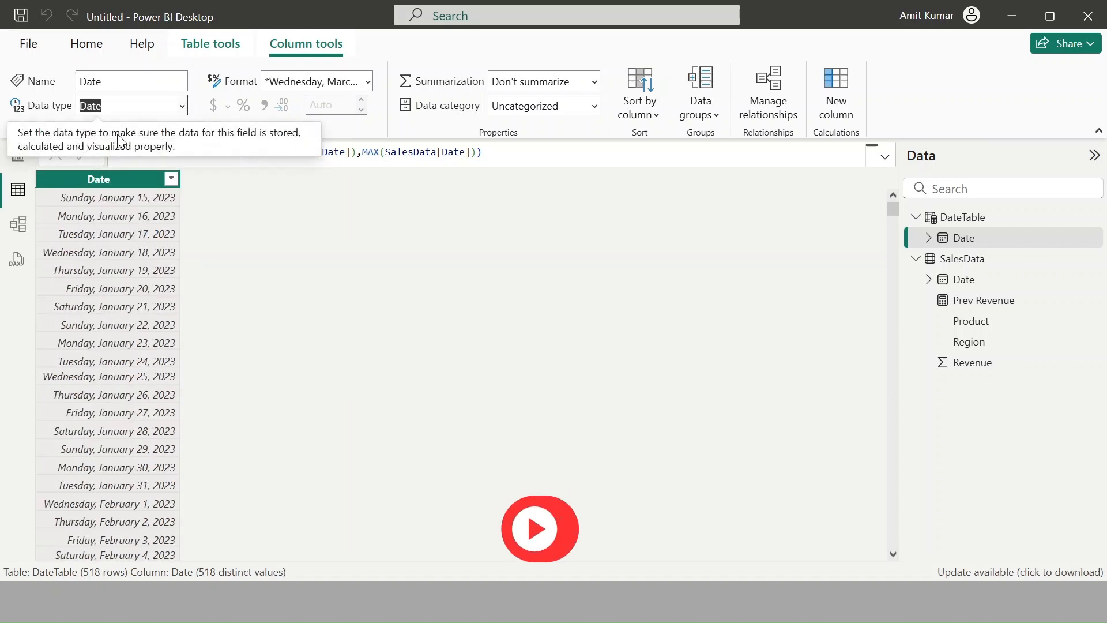
click(369, 82)
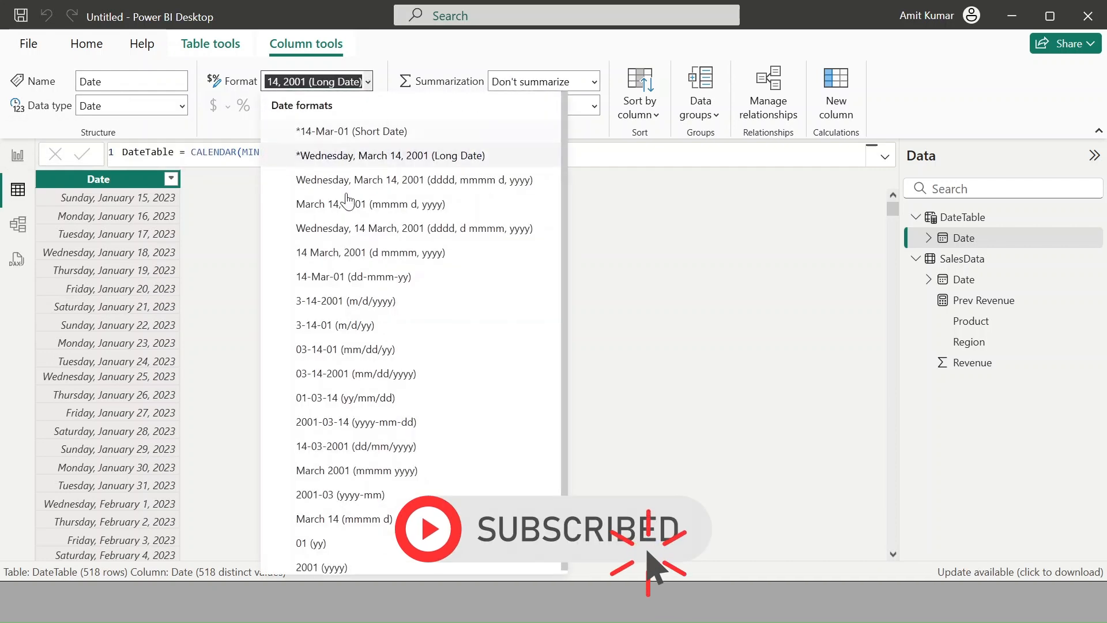
click(346, 453)
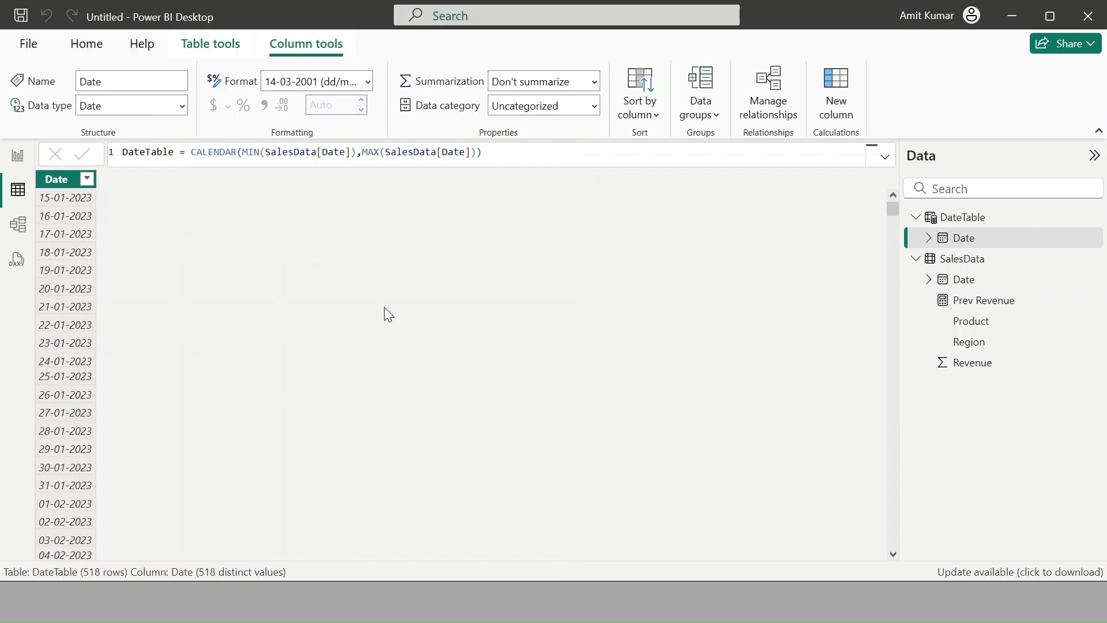
Step: Add a calculated column named Year to DateTable and begin its formula with the YEAR function
click(91, 50)
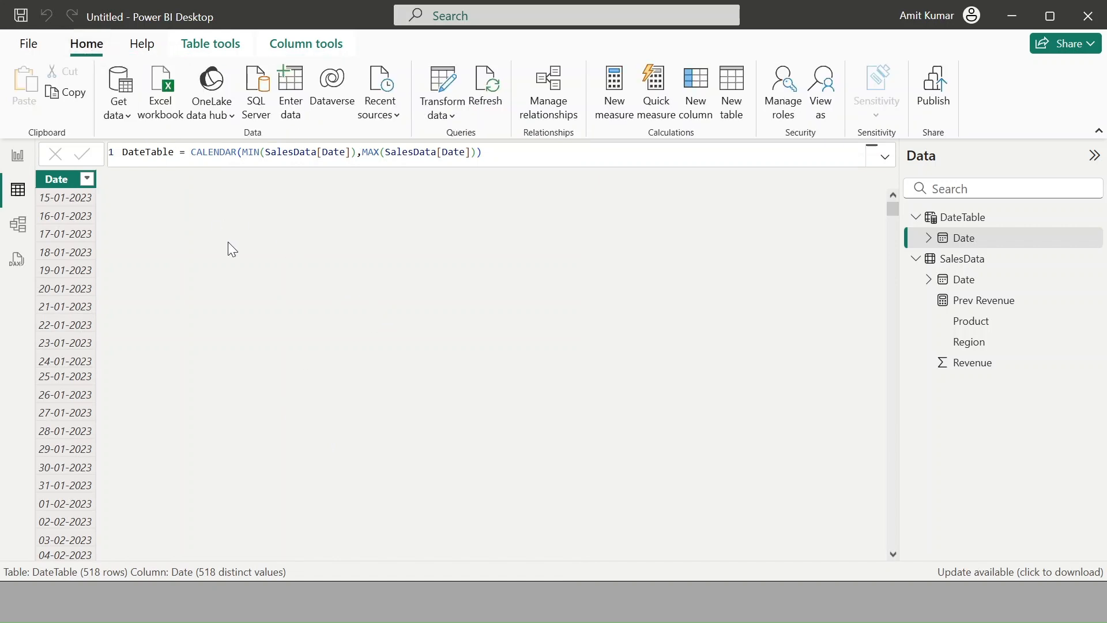
click(696, 92)
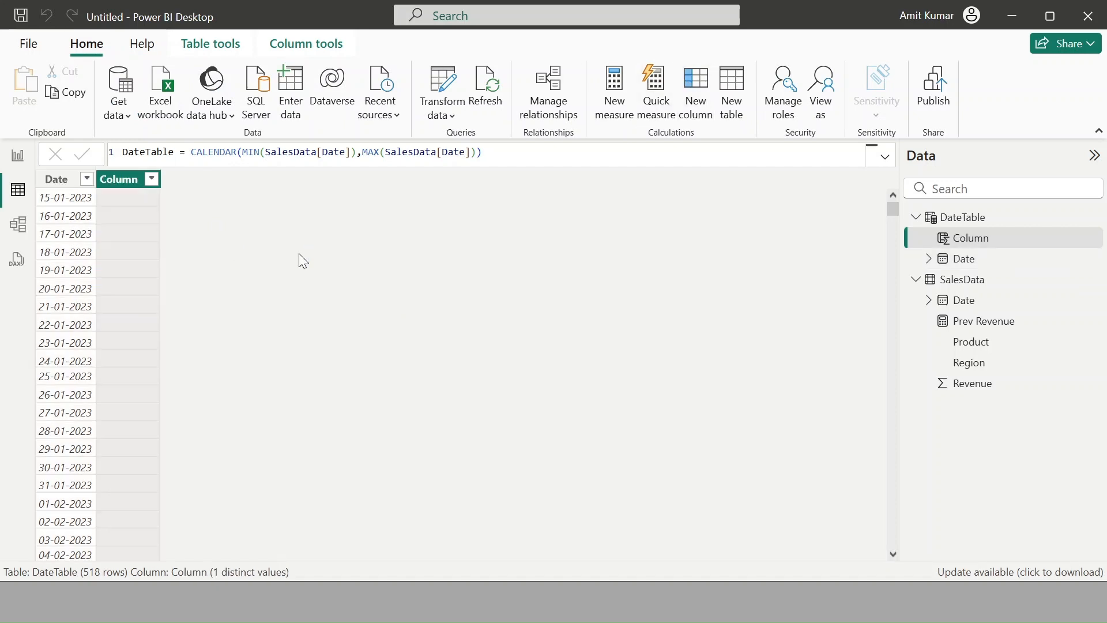
text(Year)
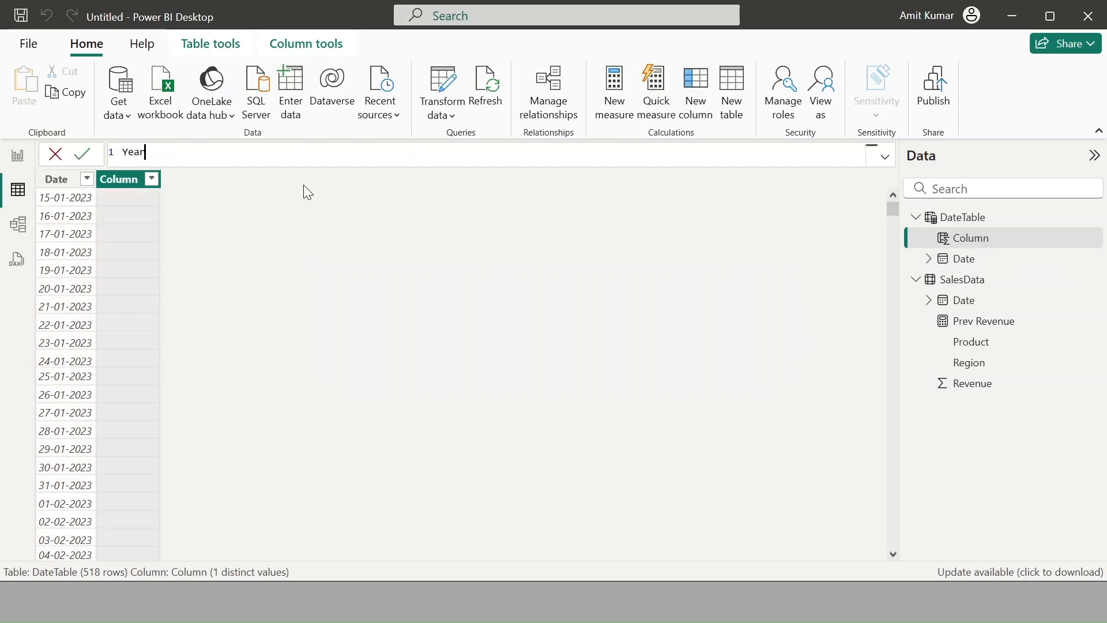
text( = year)
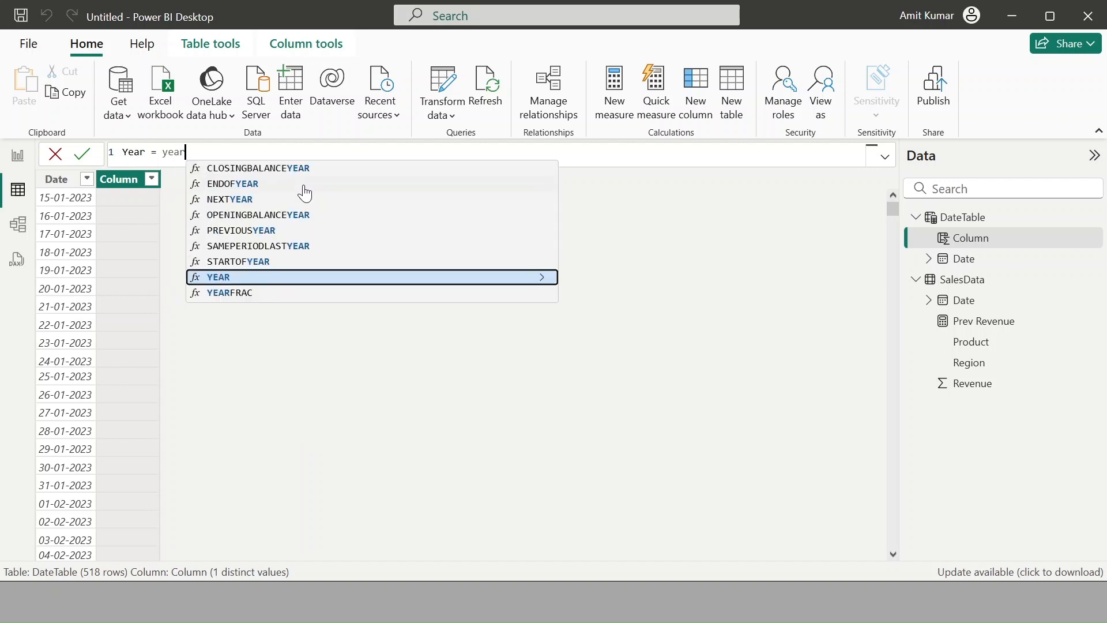
key(Tab)
Step: Enter DateTable[Date] as the YEAR argument, commit the Year column formula, and look over its rows
text(date)
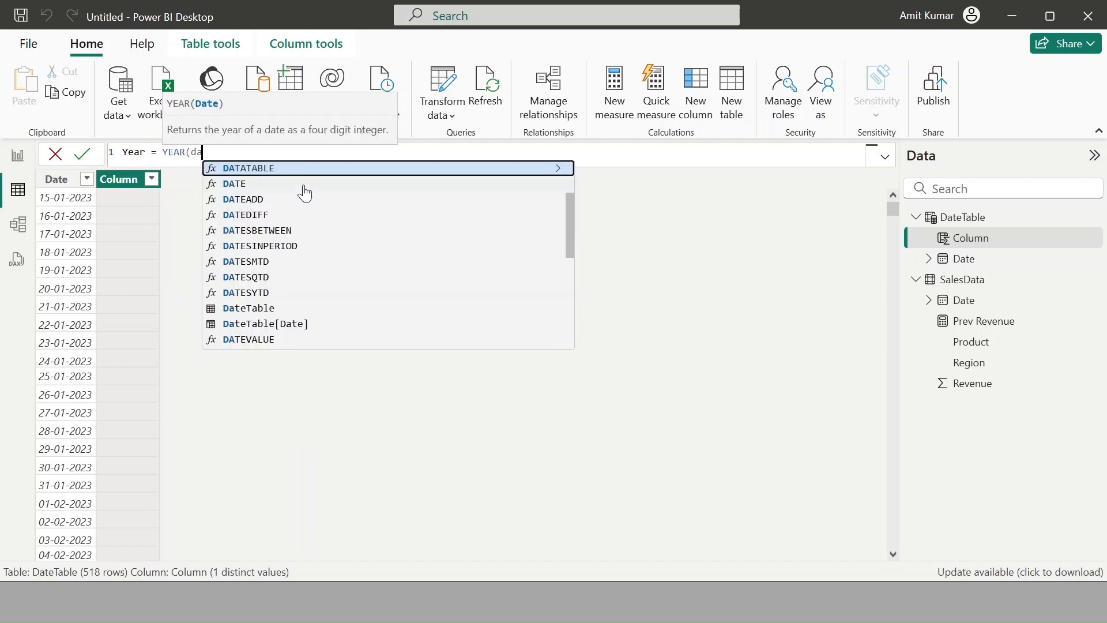
key(Down)
key(Down)
key(Down)
key(Down)
key(Down)
key(Down)
key(Down)
key(Down)
key(Down)
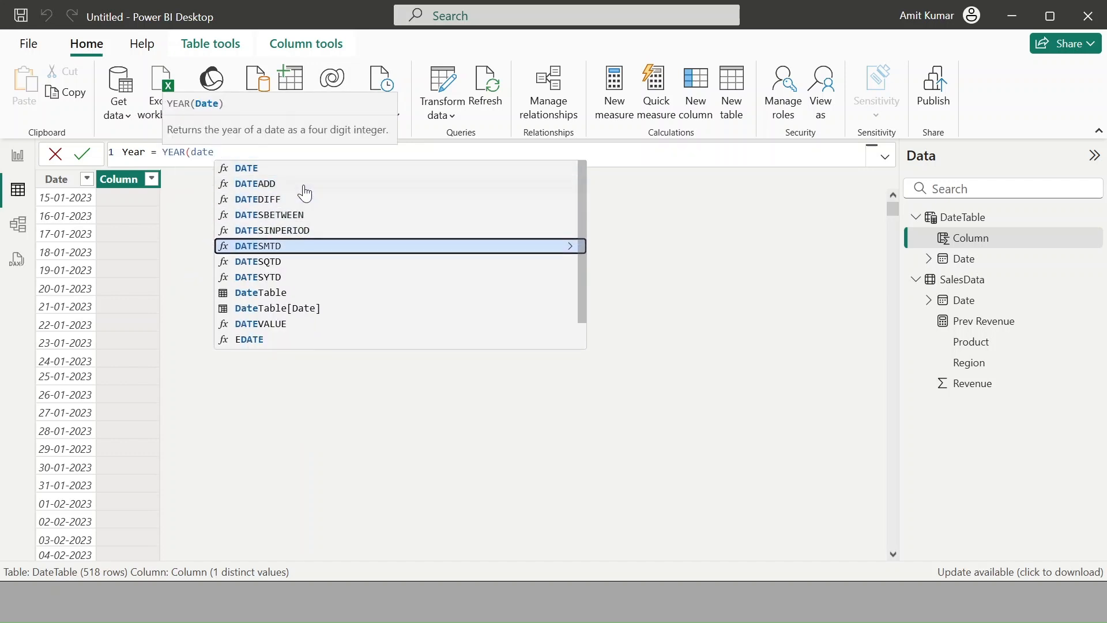
key(Tab)
text())
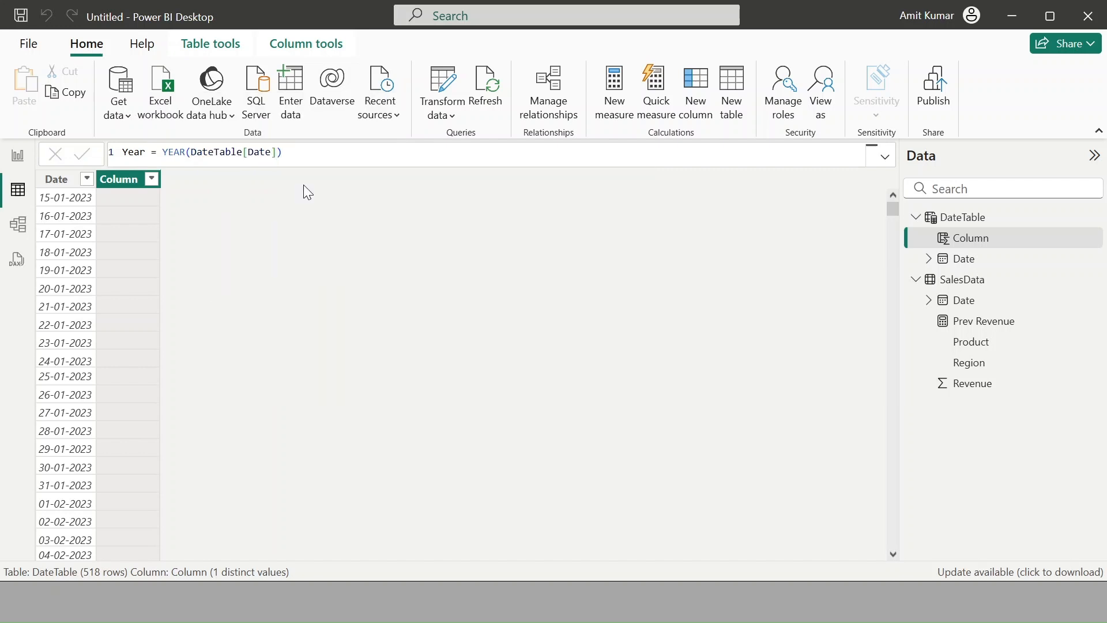
key(Return)
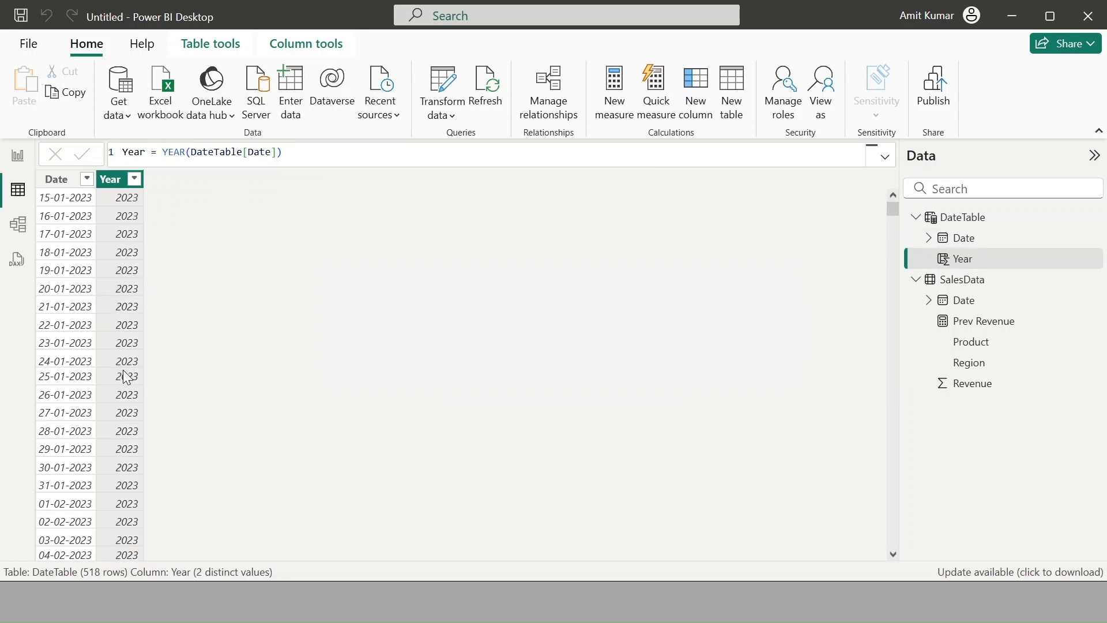
scroll(123, 374, down, 15)
scroll(123, 375, up, 15)
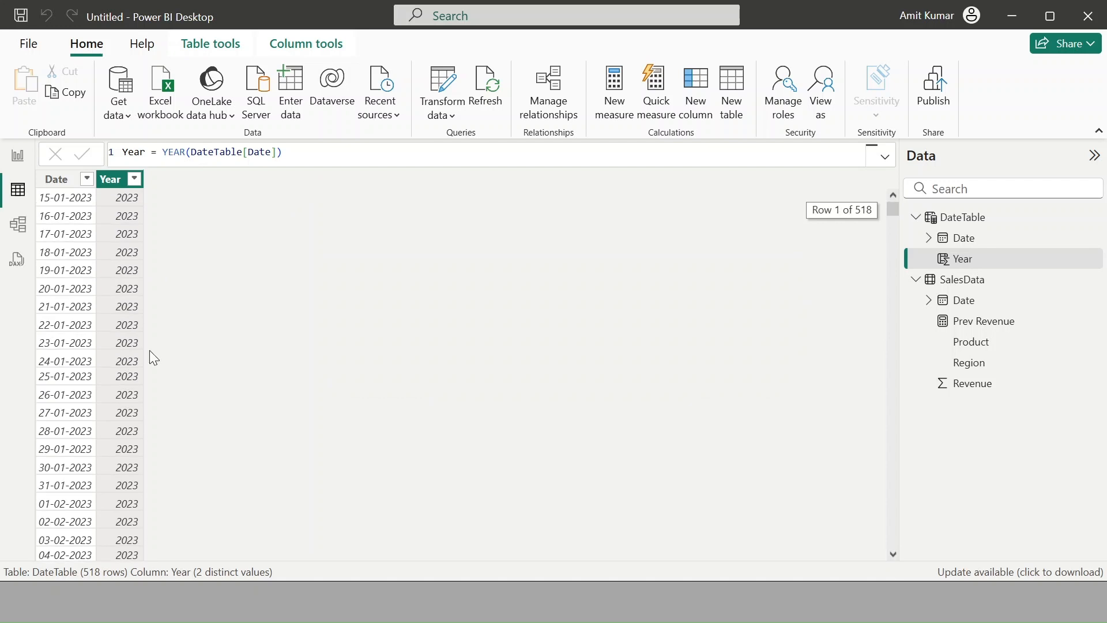
Step: Add a calculated column Month = FORMAT(DateTable[Date],"MMM") to DateTable and look over its rows
click(702, 94)
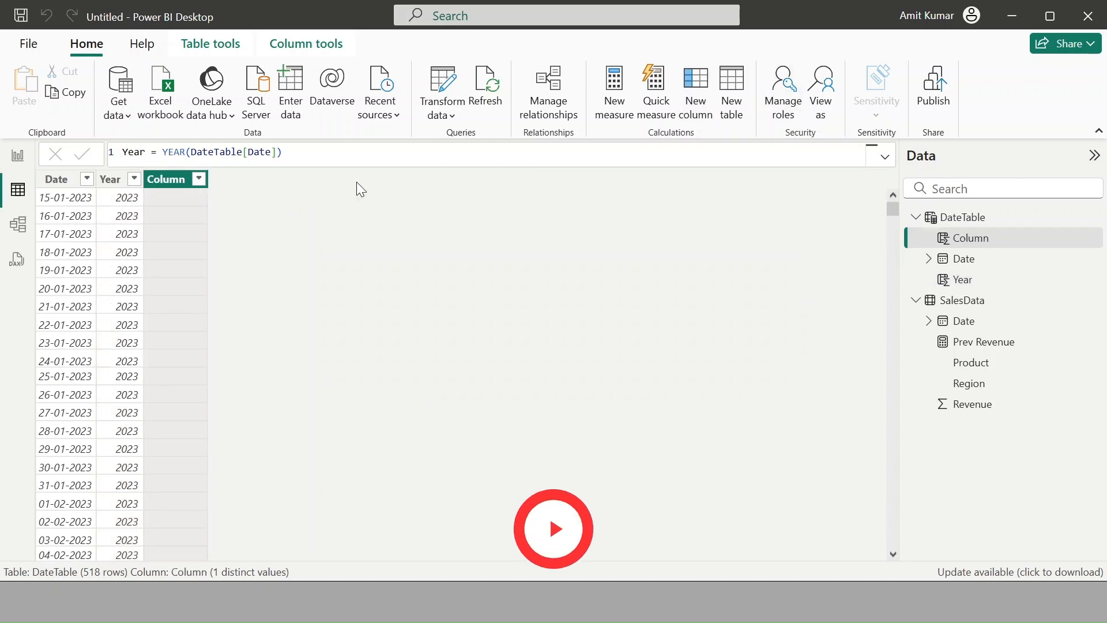
text(Month = forma)
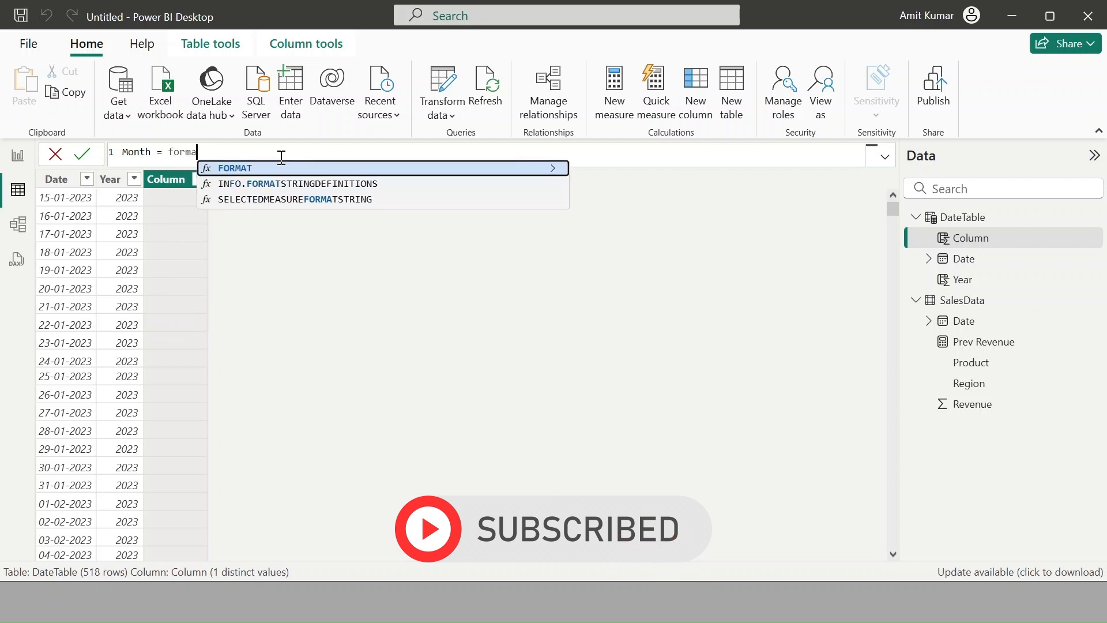
key(Tab)
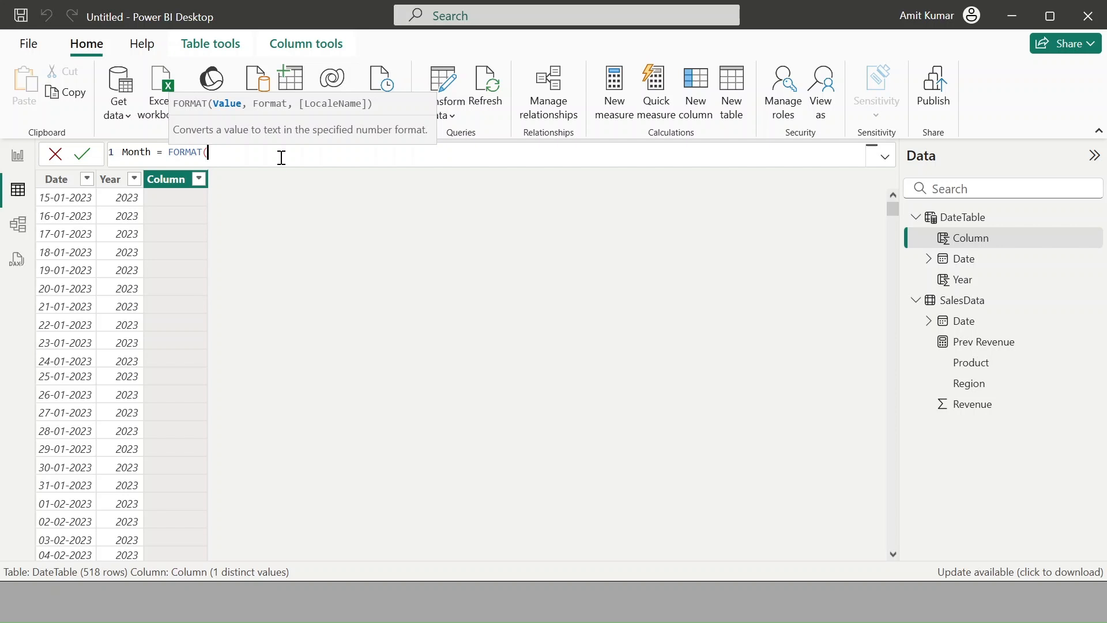
text(dateta)
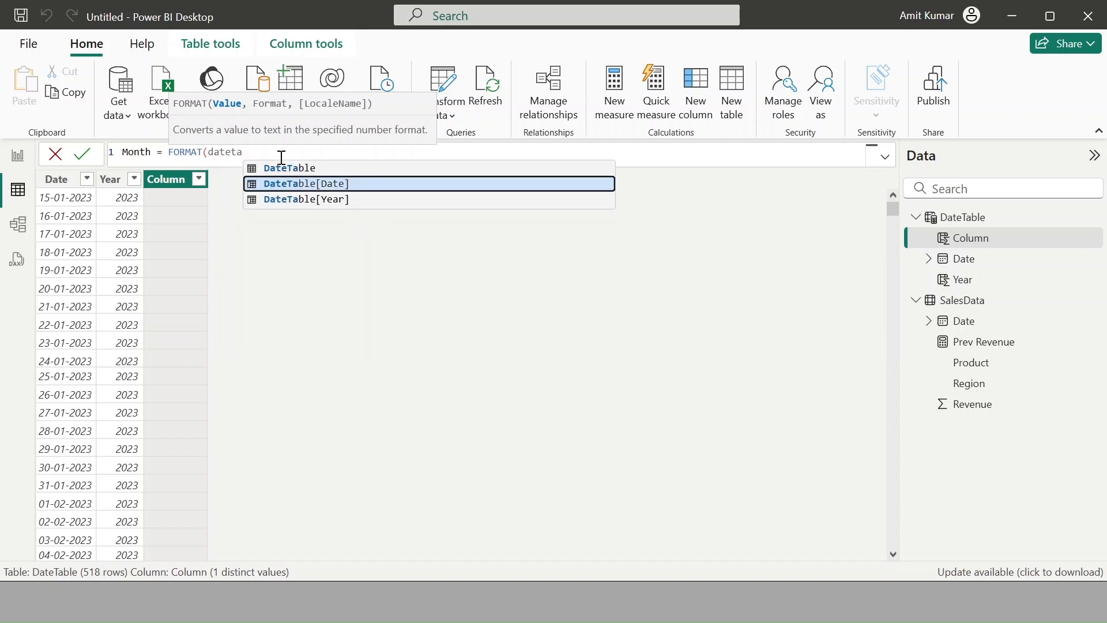
key(Tab)
text(,)
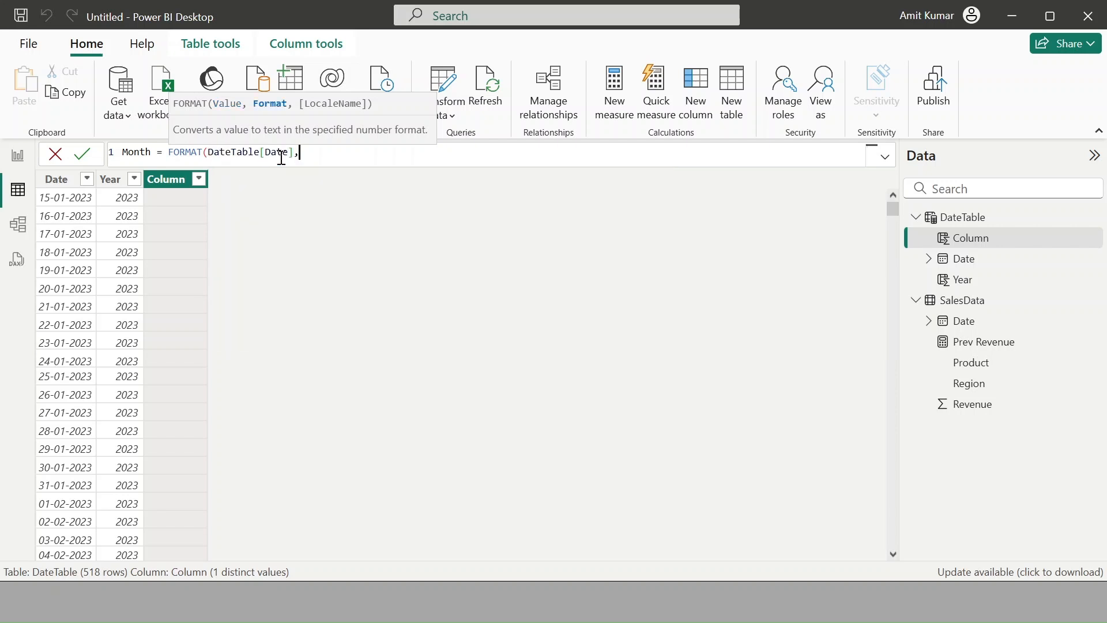
text(")
key(Caps_Lock)
text(MMM")
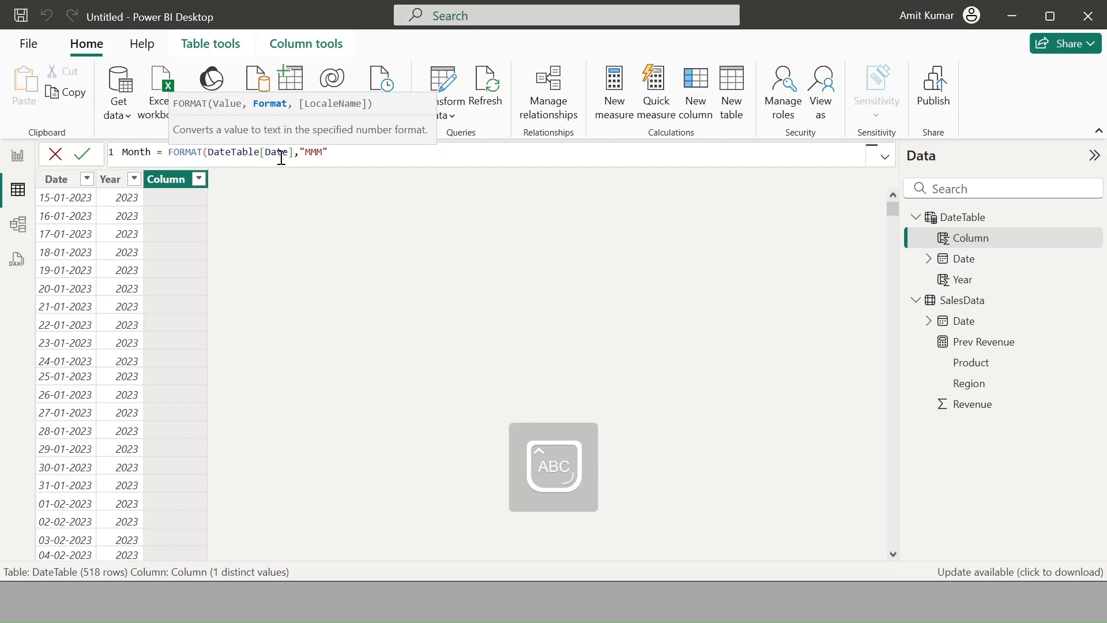
text())
key(Return)
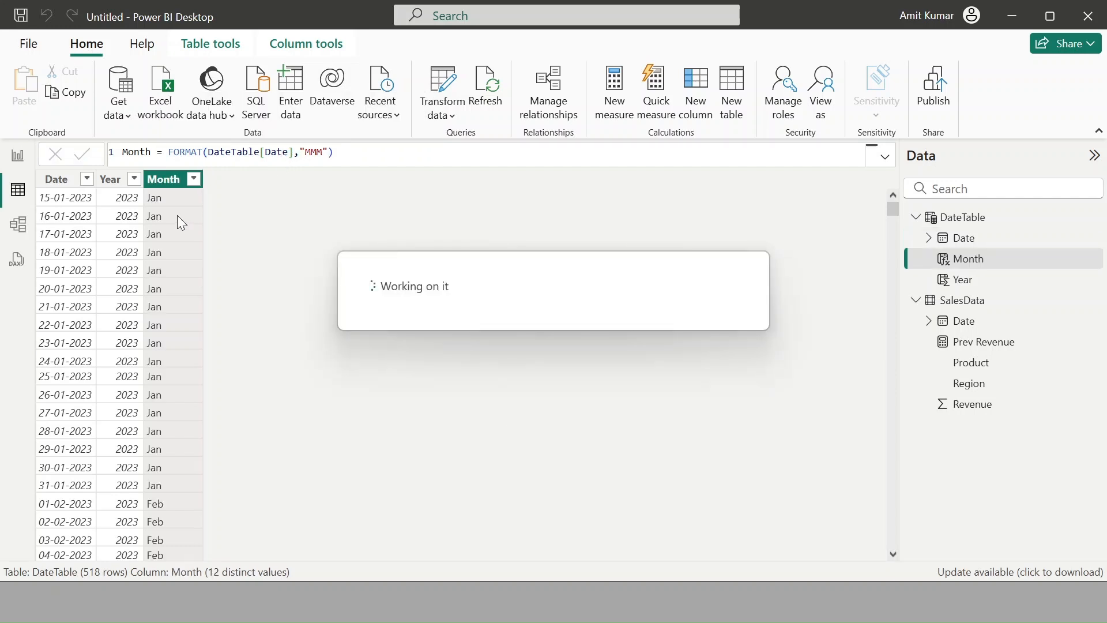
scroll(175, 360, down, 10)
scroll(175, 360, up, 10)
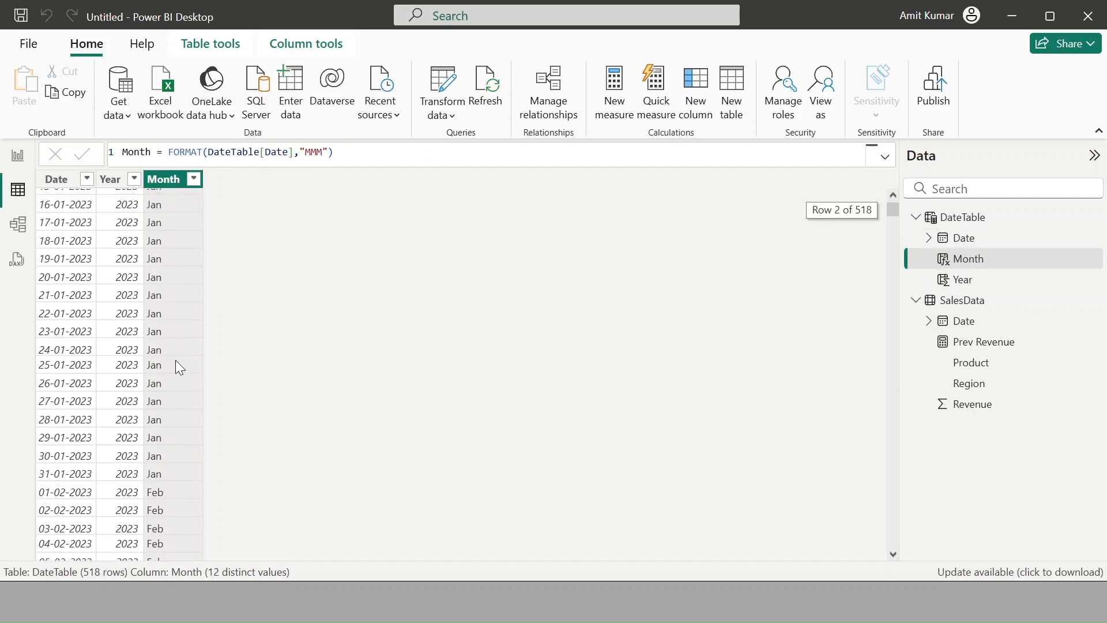
scroll(175, 360, up, 1)
Step: Try the full month name format "MMMM" in the Month column formula and restore it to "MMM"
click(323, 152)
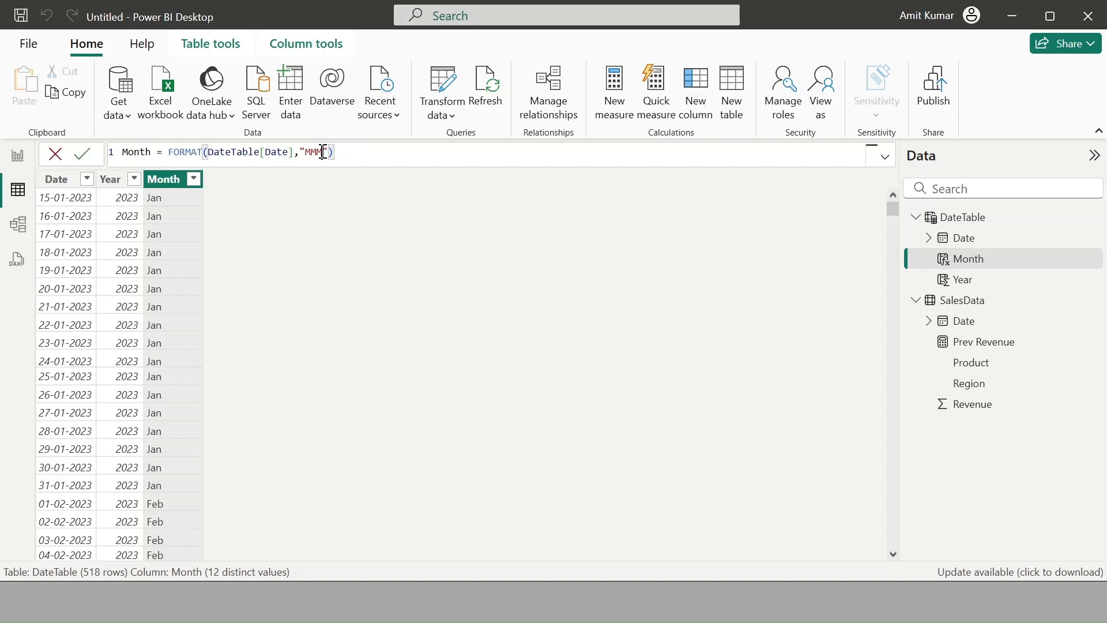
text(M)
key(Return)
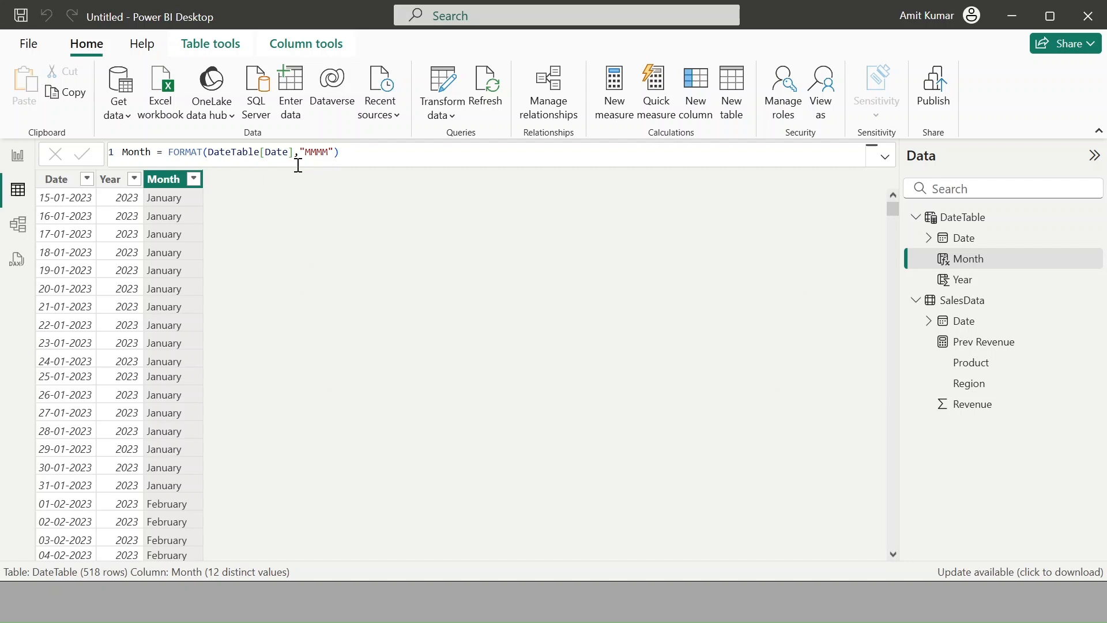
click(328, 153)
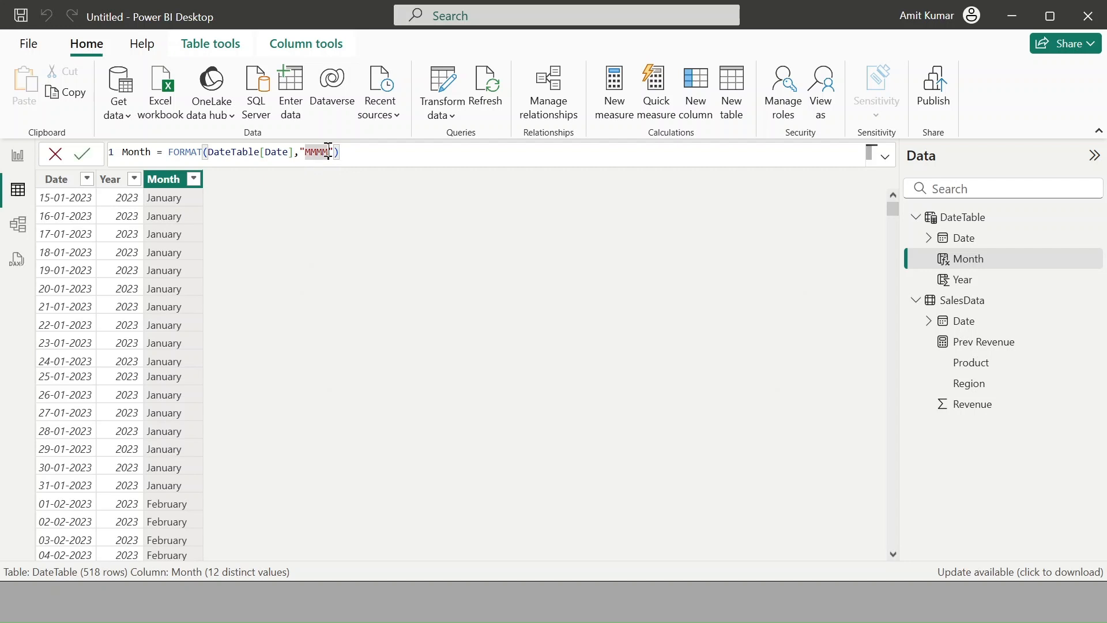
key(BackSpace)
key(Return)
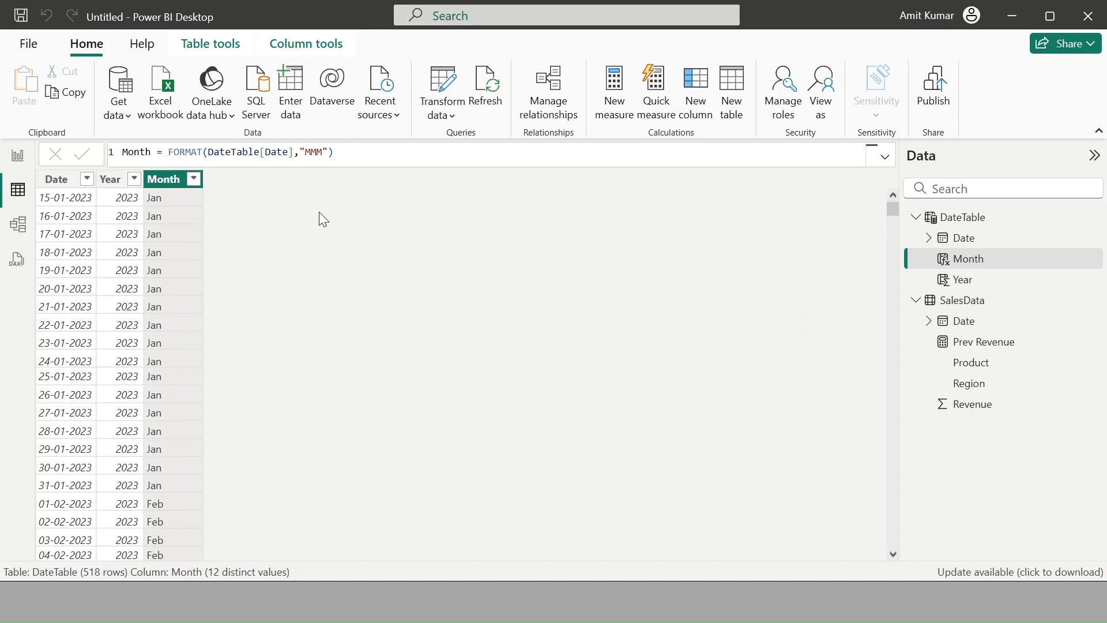
Step: Add a calculated column MONTHNUMBER = MONTH(DateTable[Date]) to DateTable and look over its rows
click(695, 92)
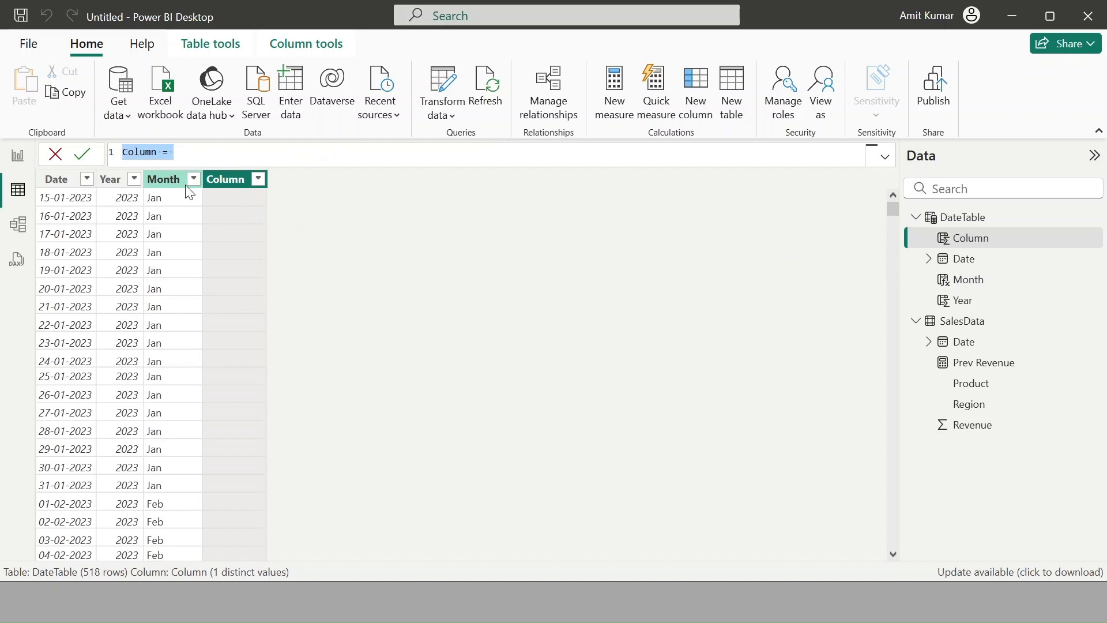
text(MONTH)
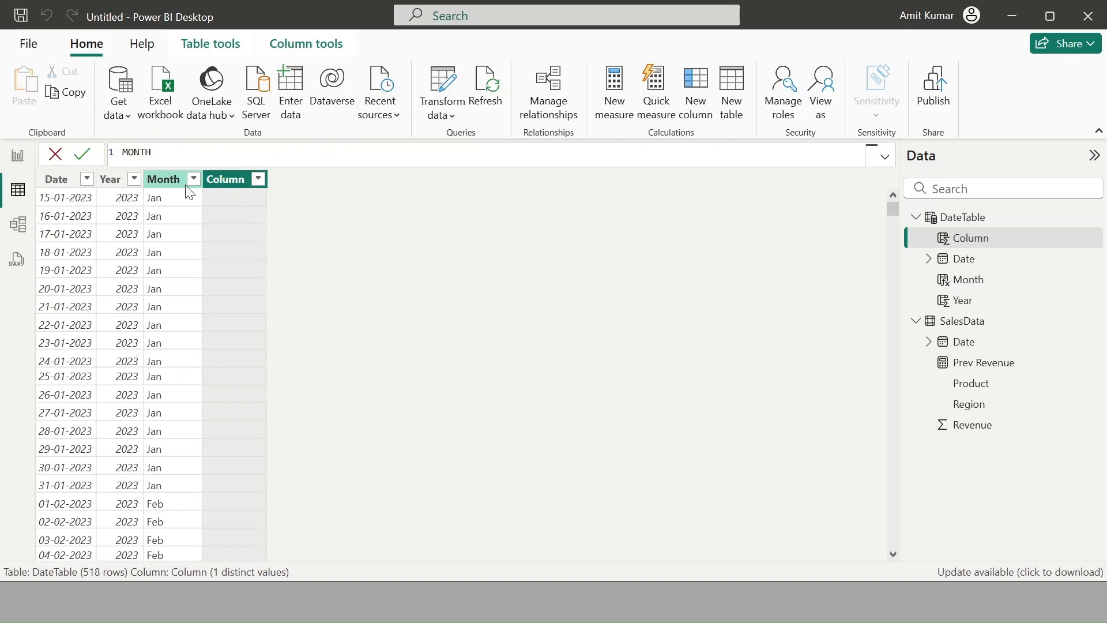
text(NUMBER = MONTH()
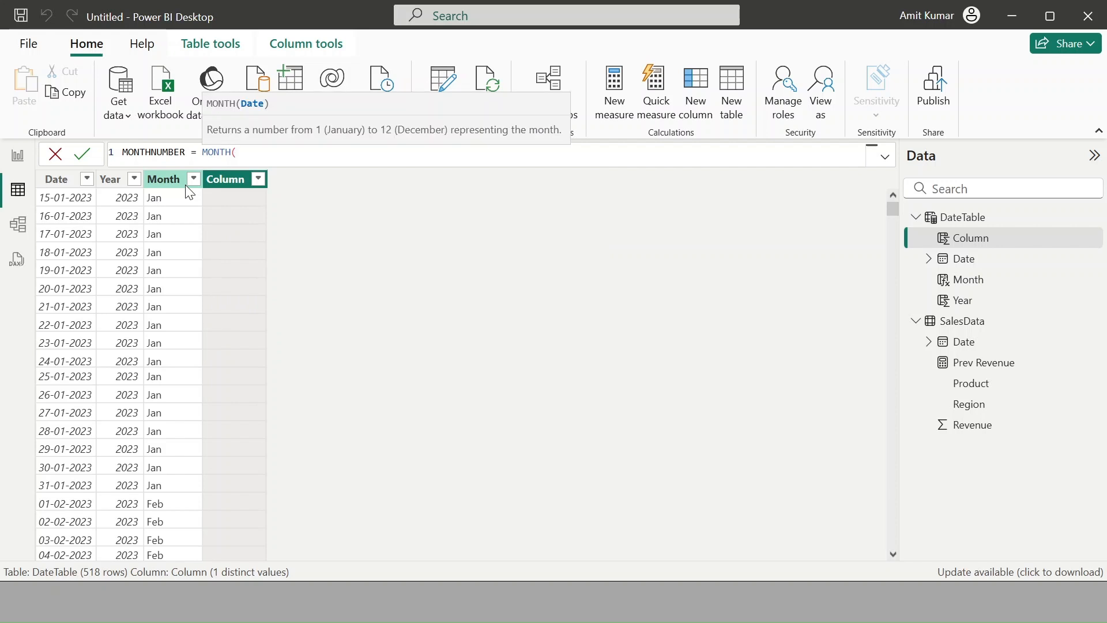
text(DATETA)
key(Down)
key(Tab)
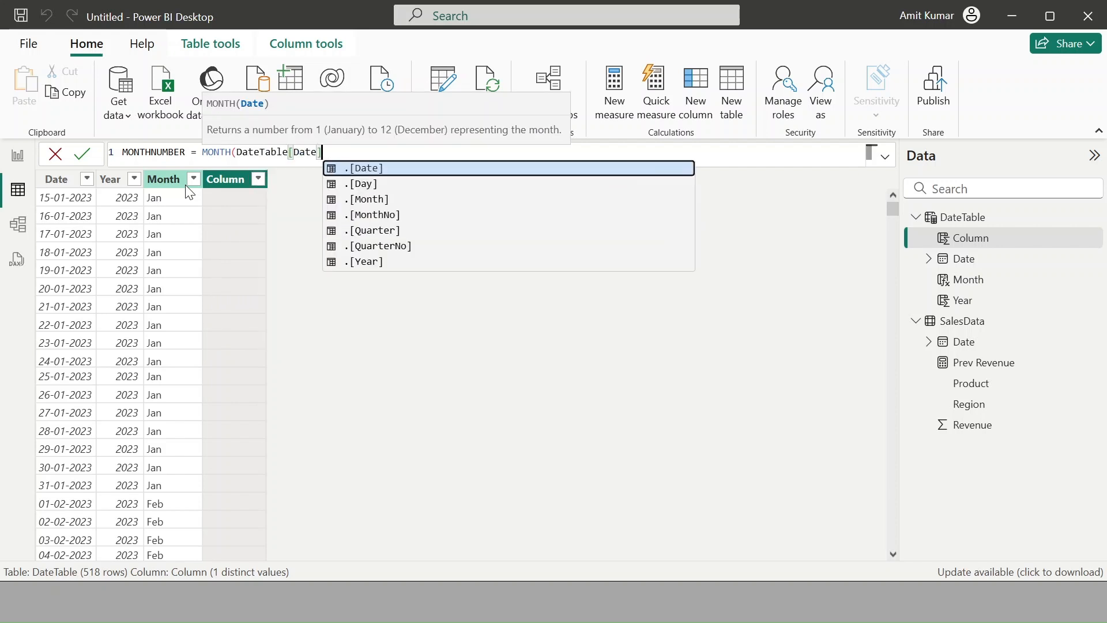
text())
key(Return)
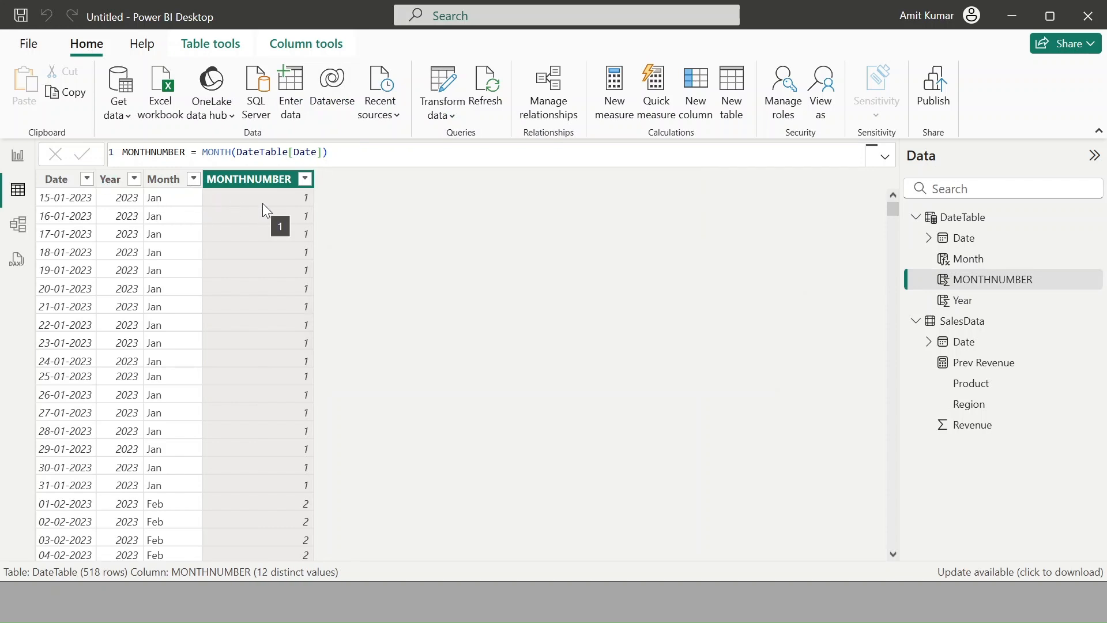
scroll(281, 385, down, 8)
scroll(282, 385, up, 6)
scroll(281, 385, up, 3)
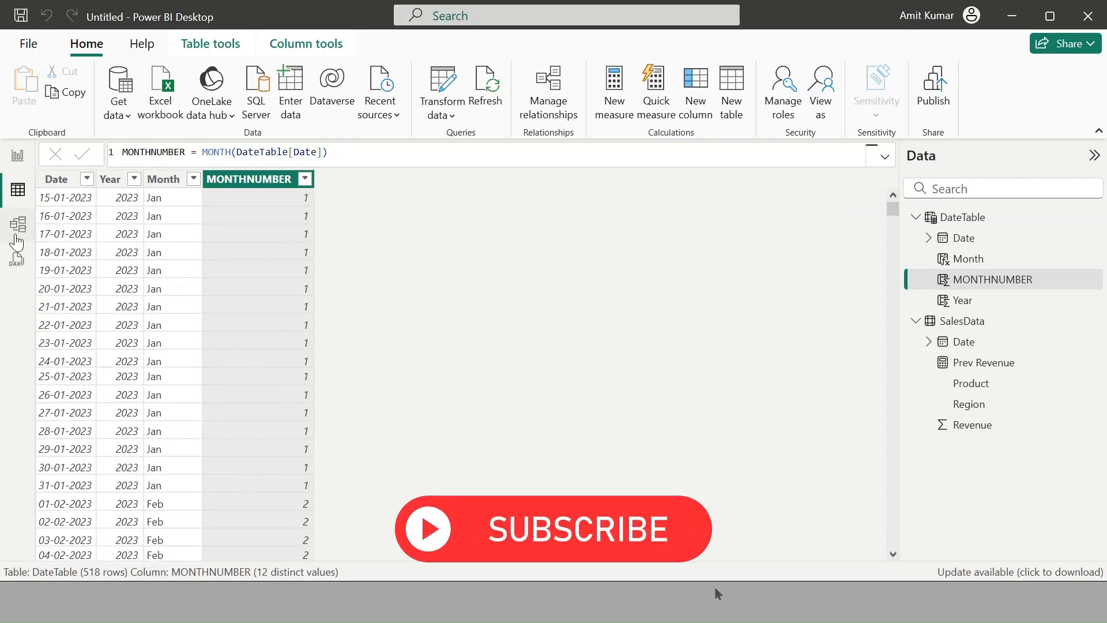
Step: Create a many-to-one (*:1) relationship from SalesData[Date] to DateTable[Date] in the model and save it
click(18, 223)
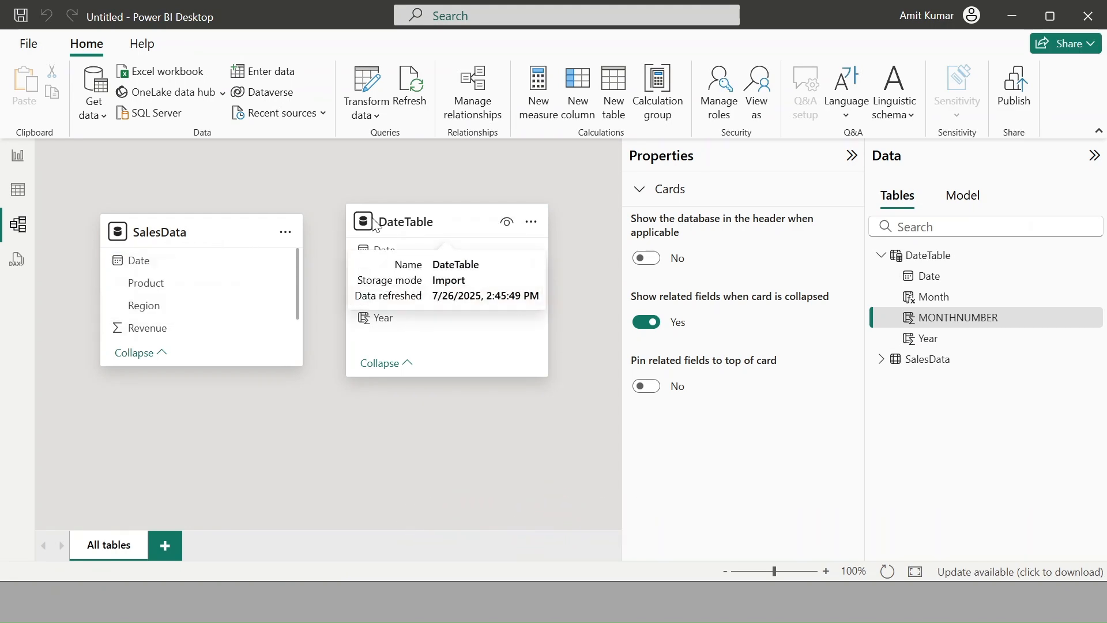
click(300, 465)
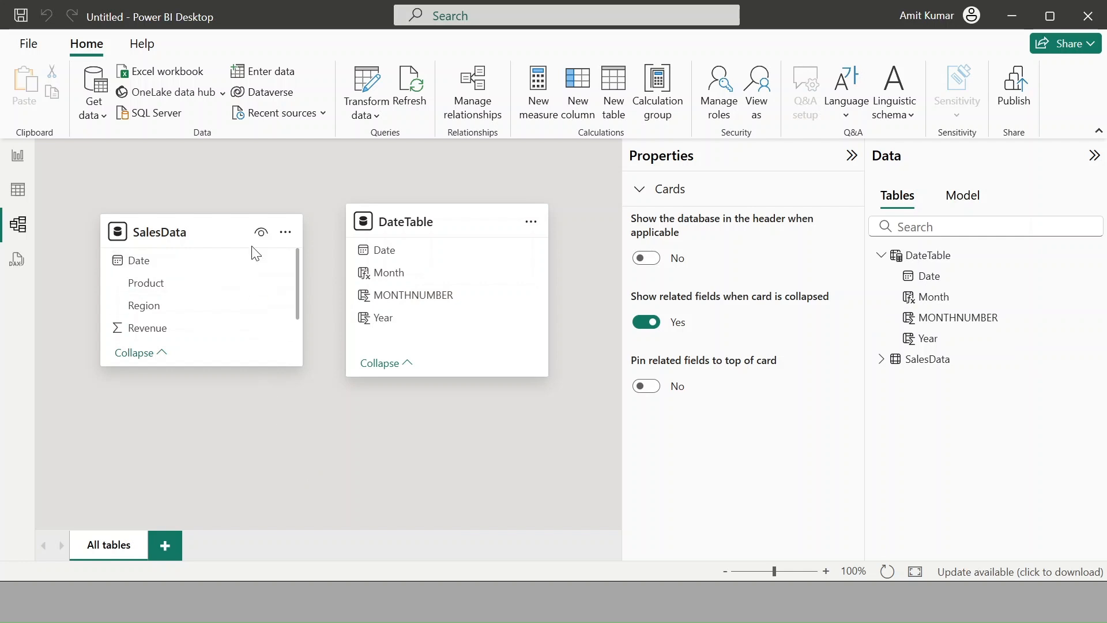
drag(150, 263, 390, 254)
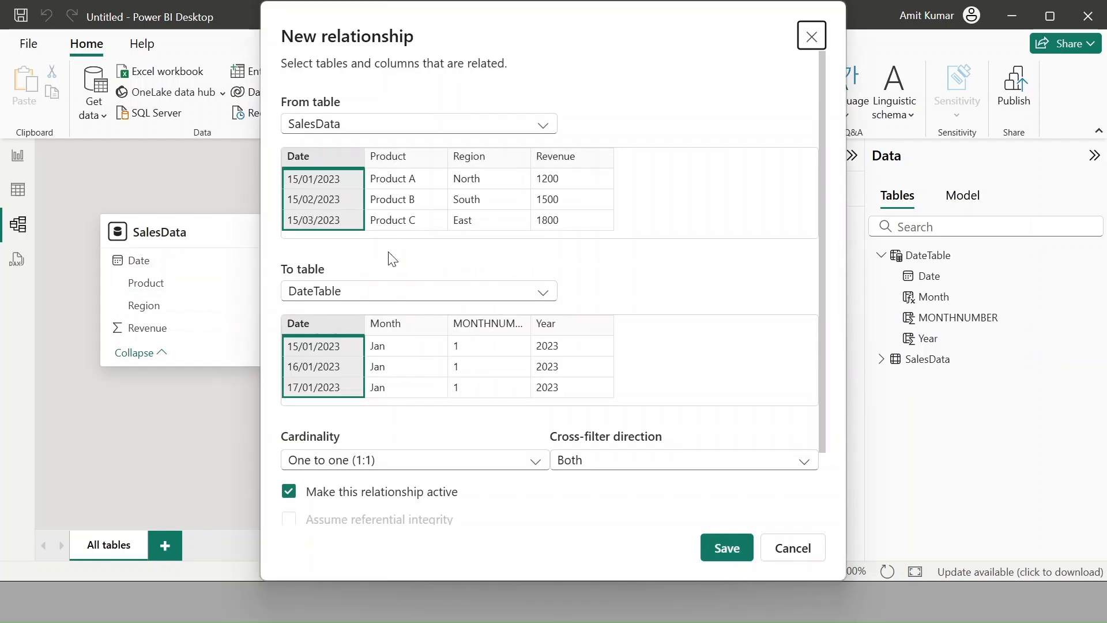
click(396, 470)
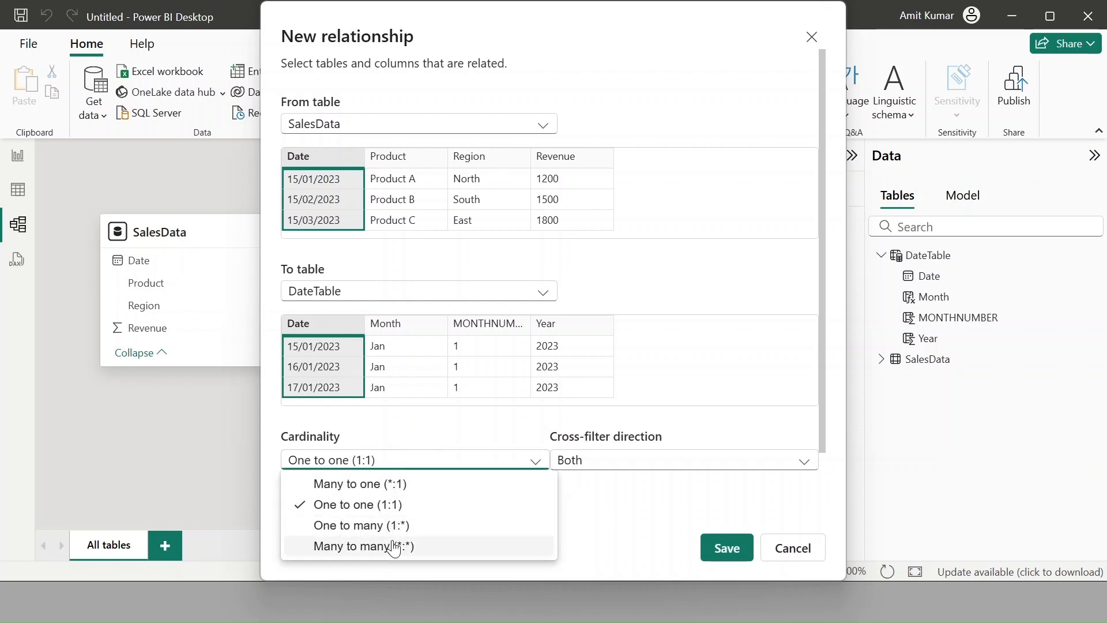
click(425, 487)
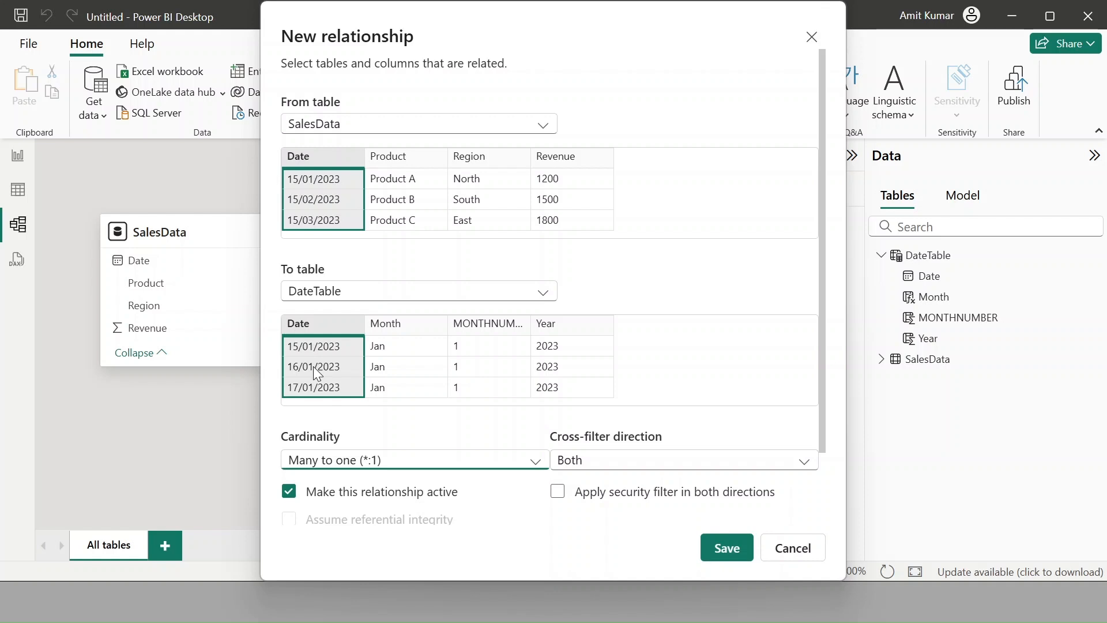
click(318, 202)
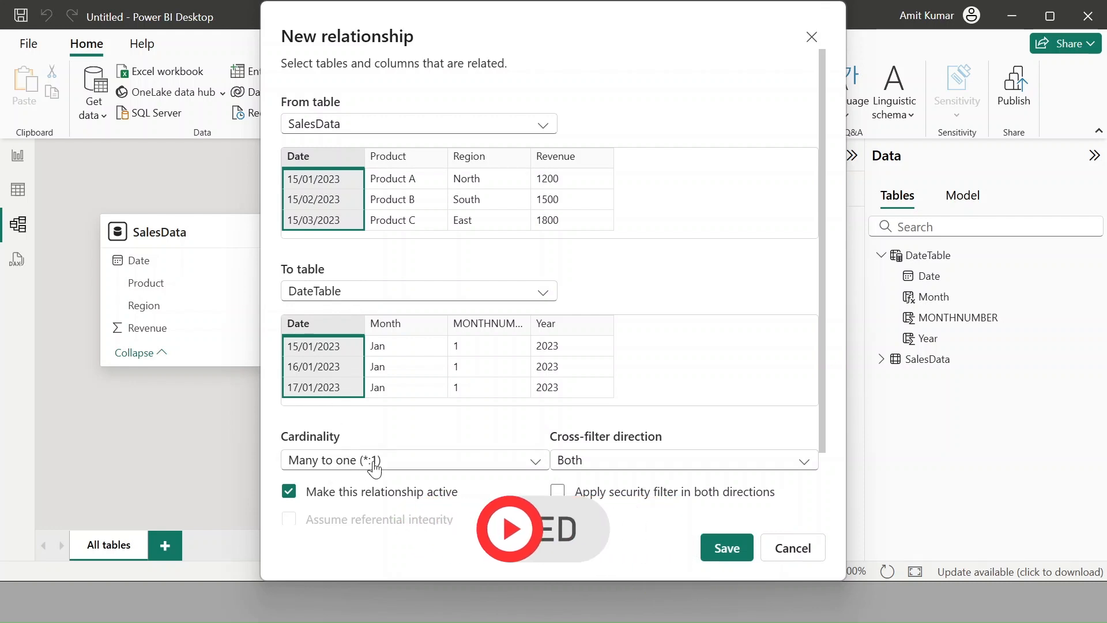
click(704, 555)
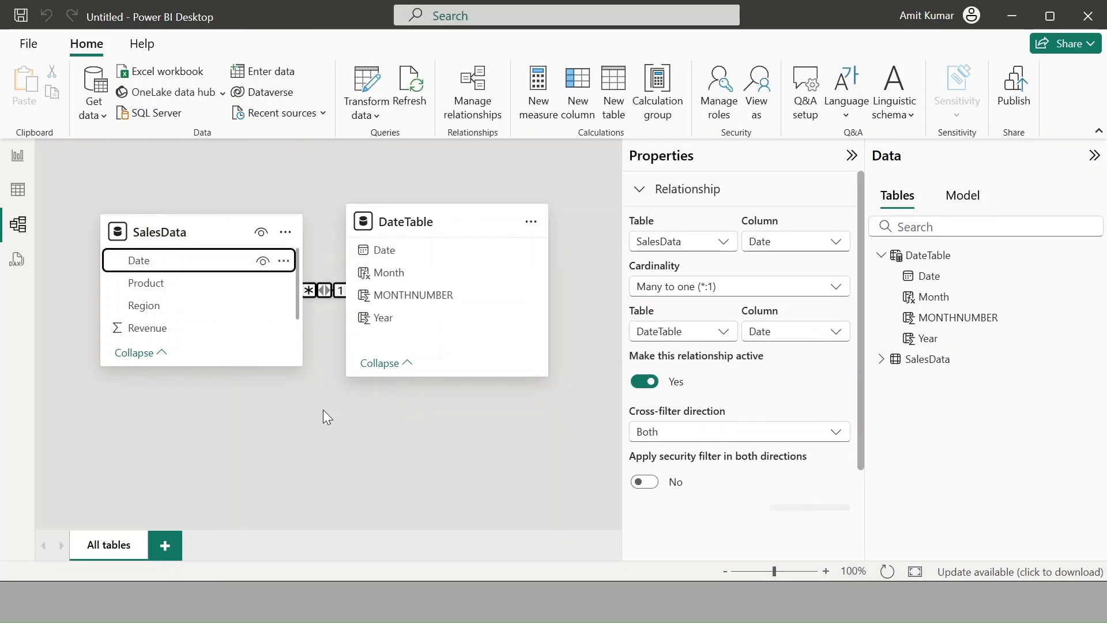
Step: Review the Prev Revenue measure's formula and examine the 15/01/2024 row of the report table against it
click(18, 155)
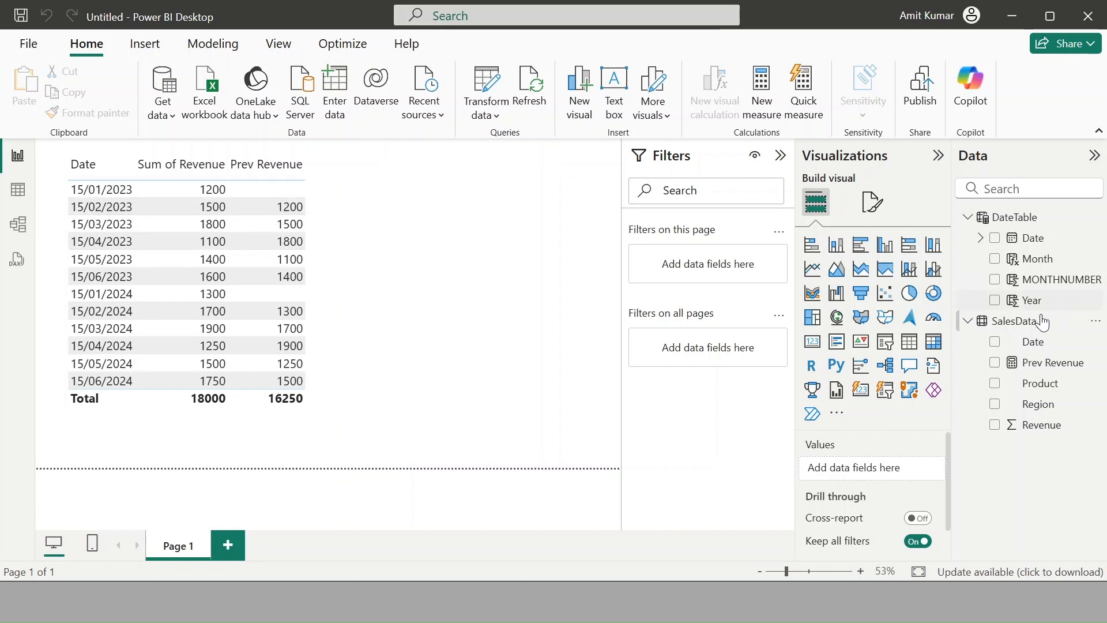
click(1016, 369)
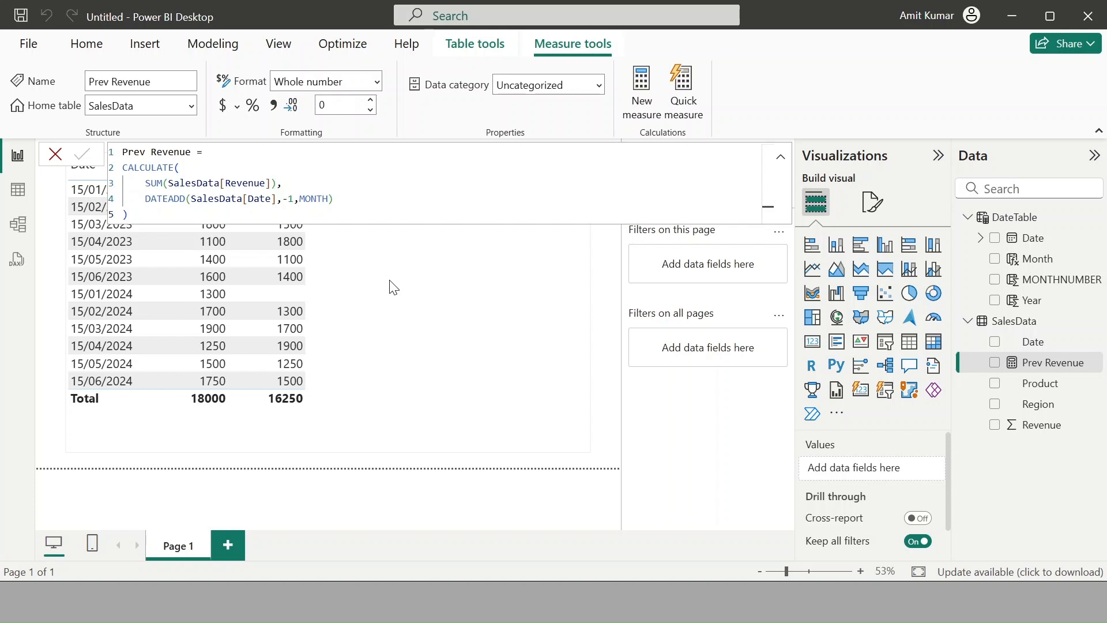
click(56, 155)
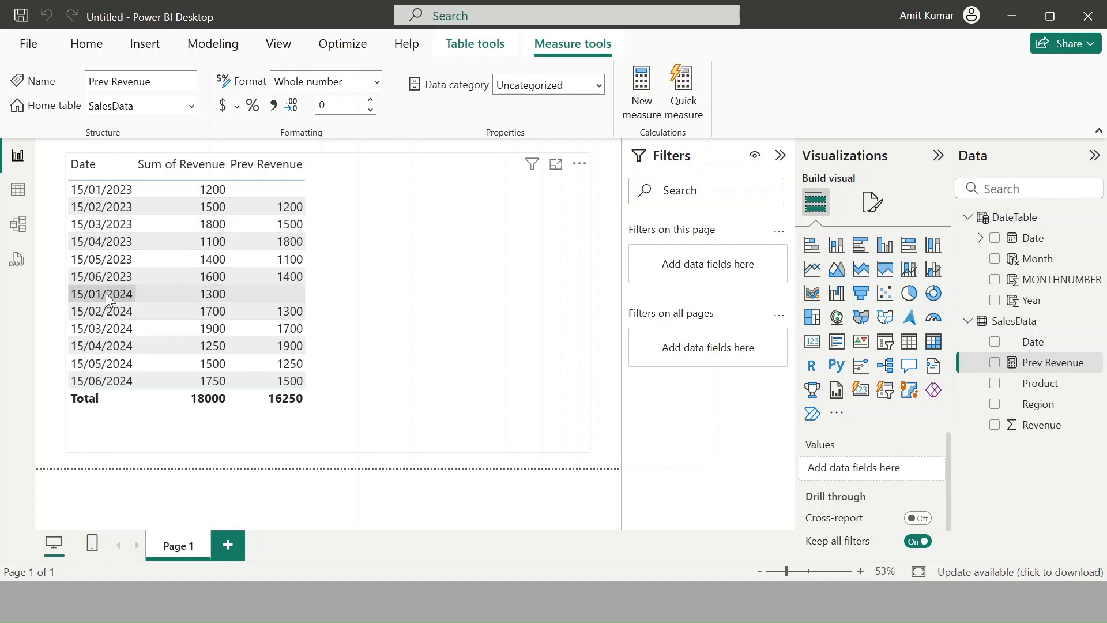
click(213, 292)
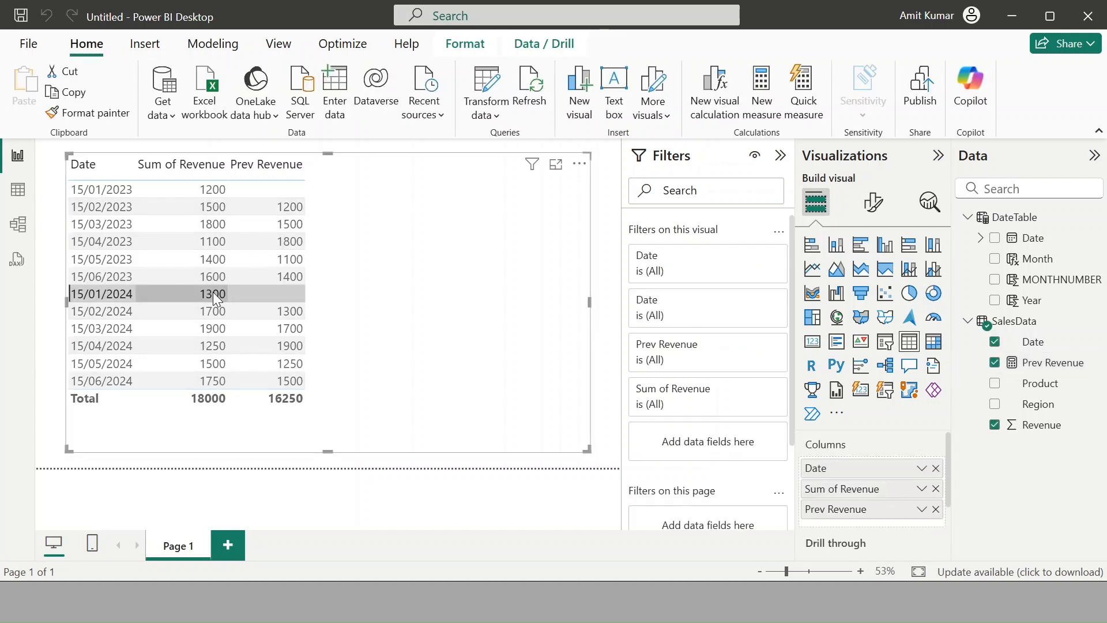
click(610, 259)
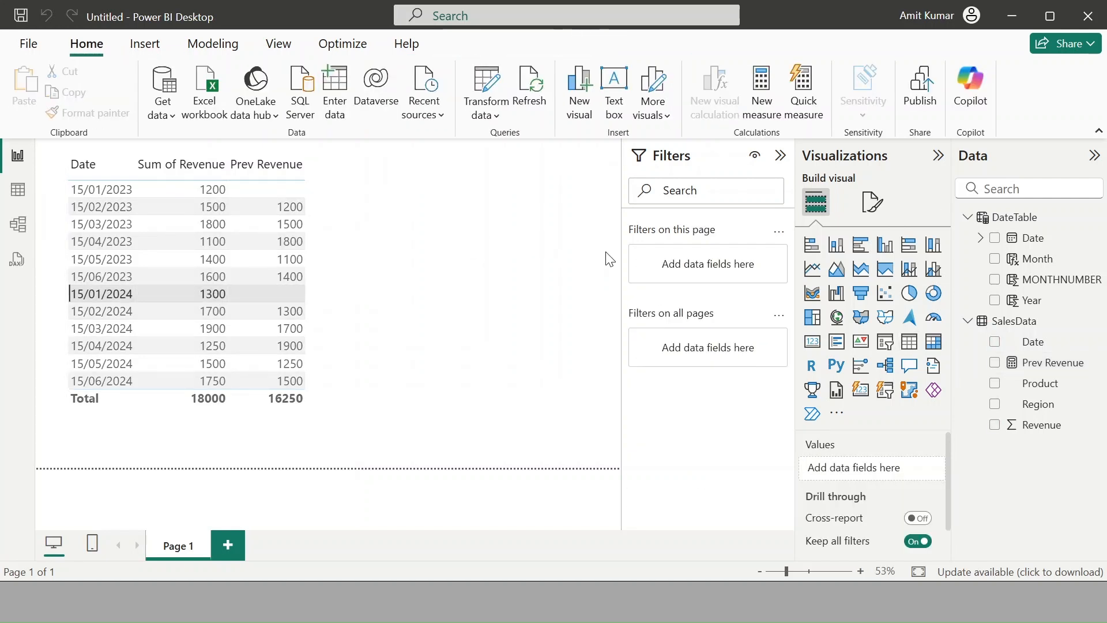
click(282, 289)
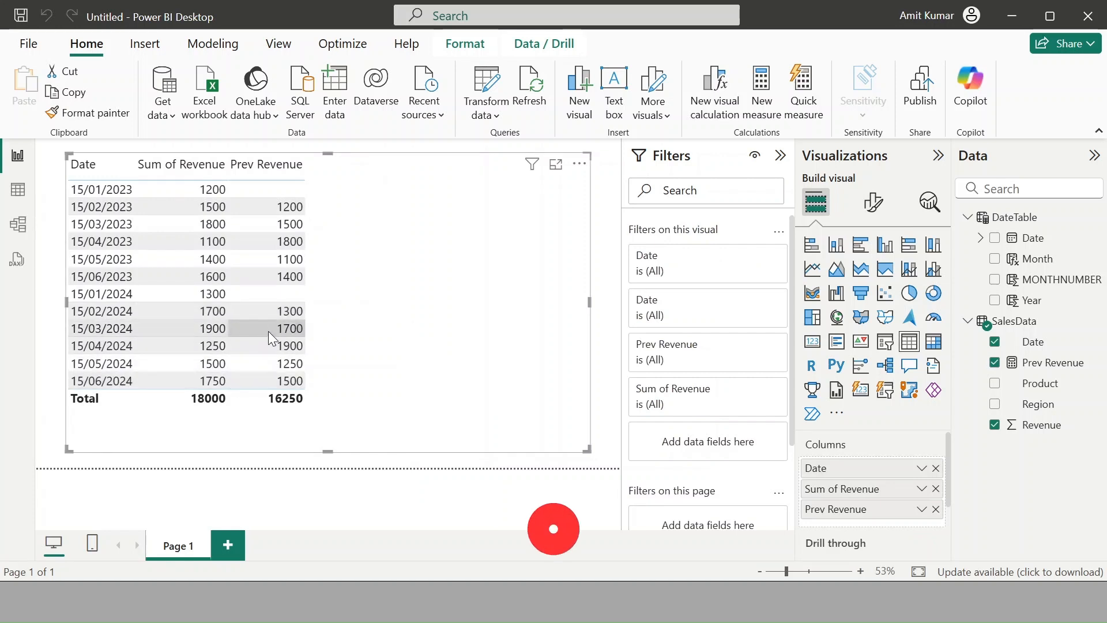
Step: Set the DATEADD interval in the Prev Revenue measure to 1 MONTH, commit it, and review the formula against the report table
click(1020, 363)
click(291, 199)
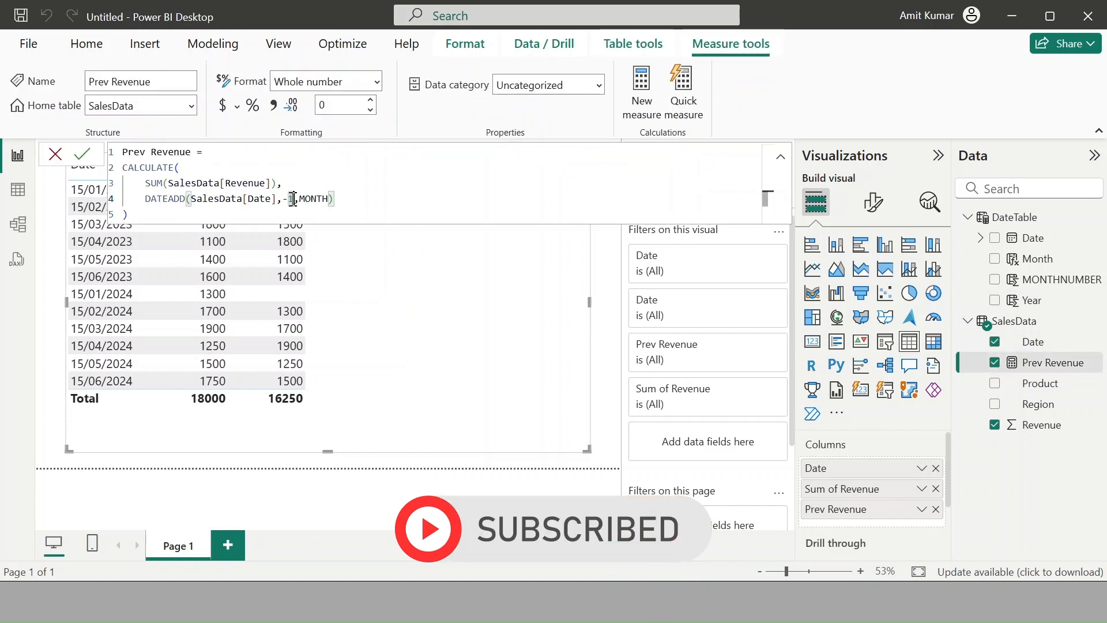
key(BackSpace)
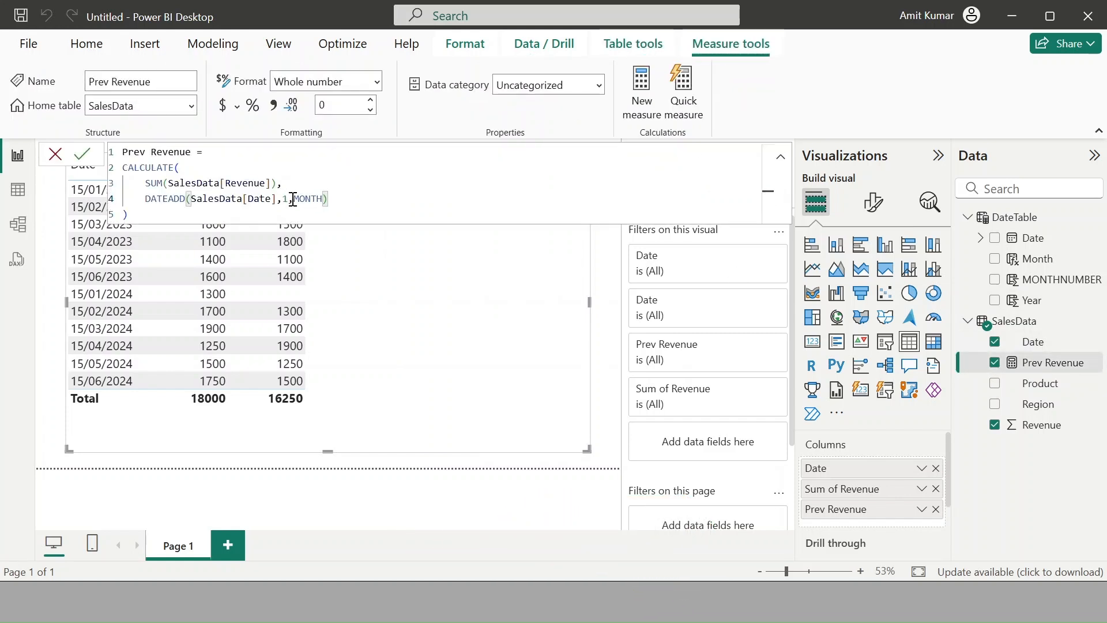
key(Return)
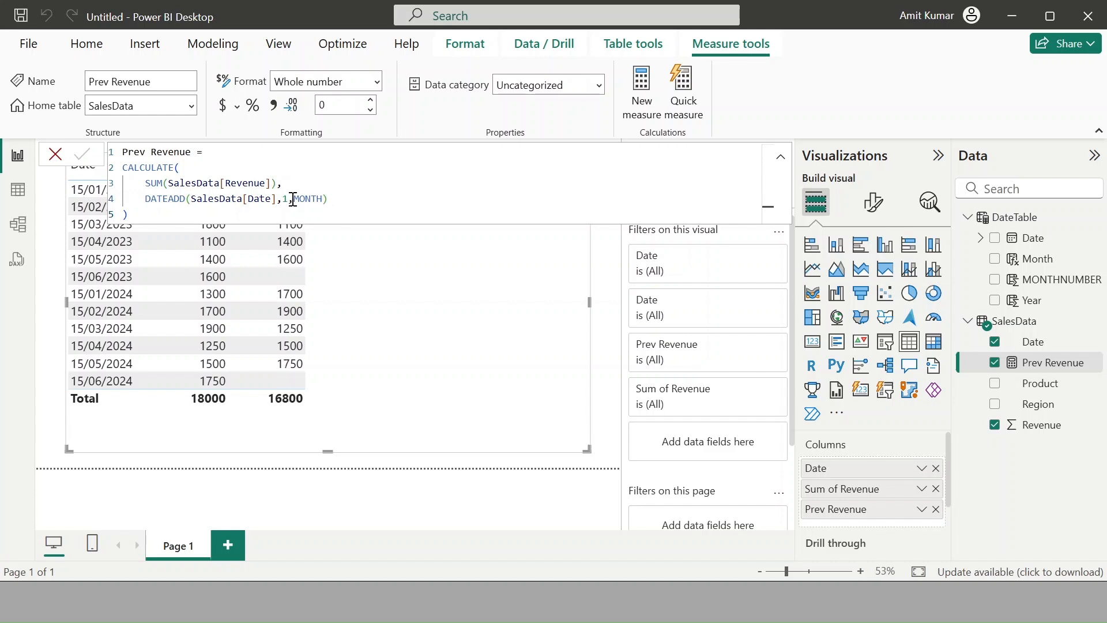
click(47, 321)
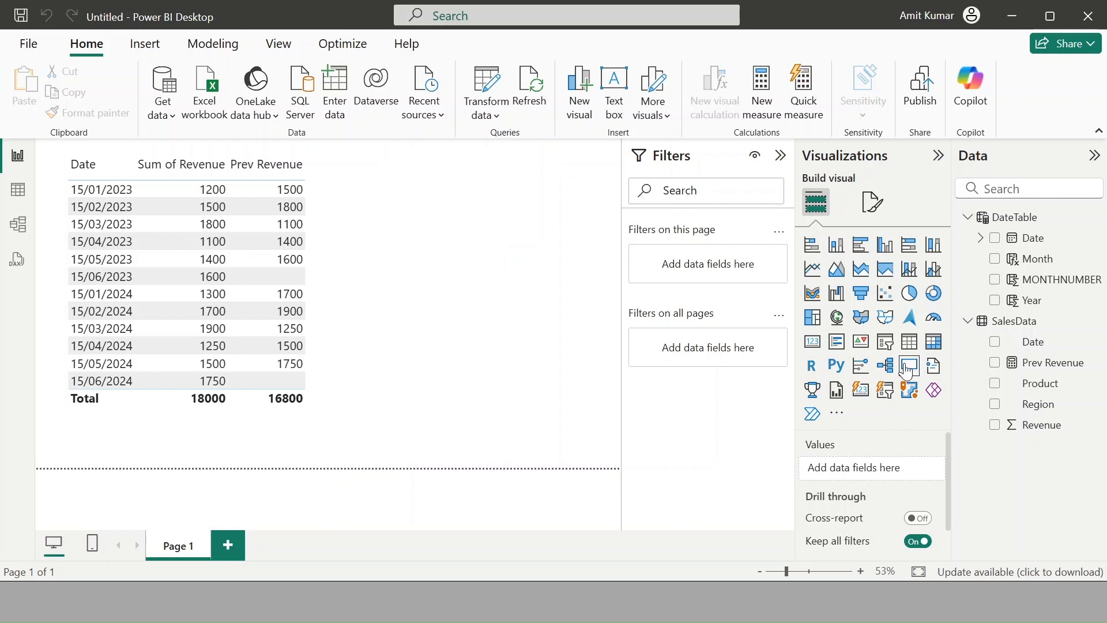
click(1012, 364)
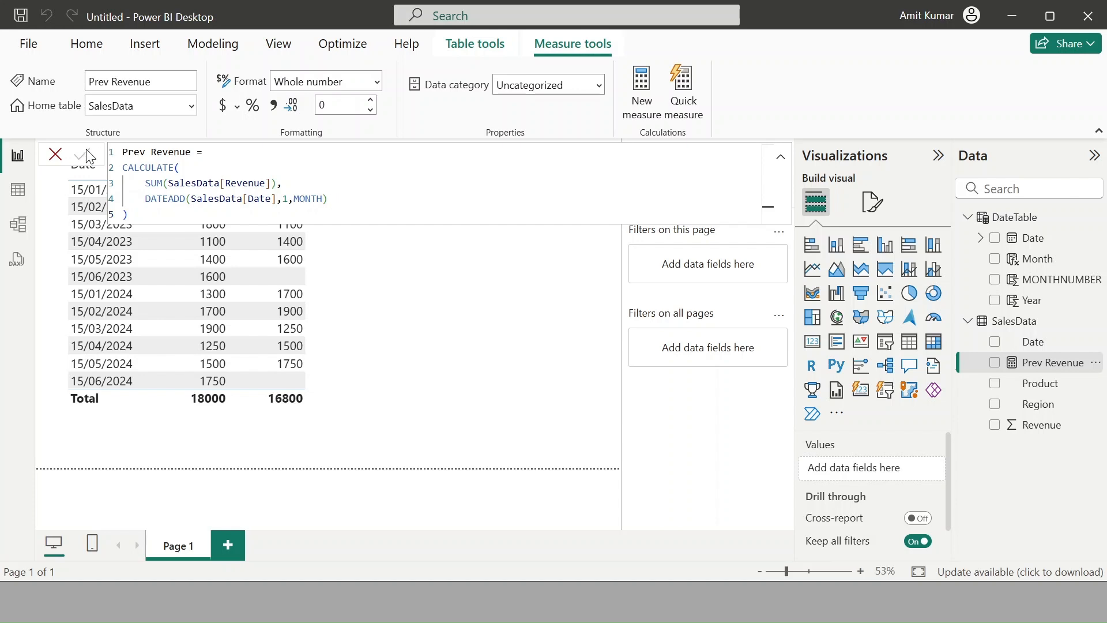
click(56, 153)
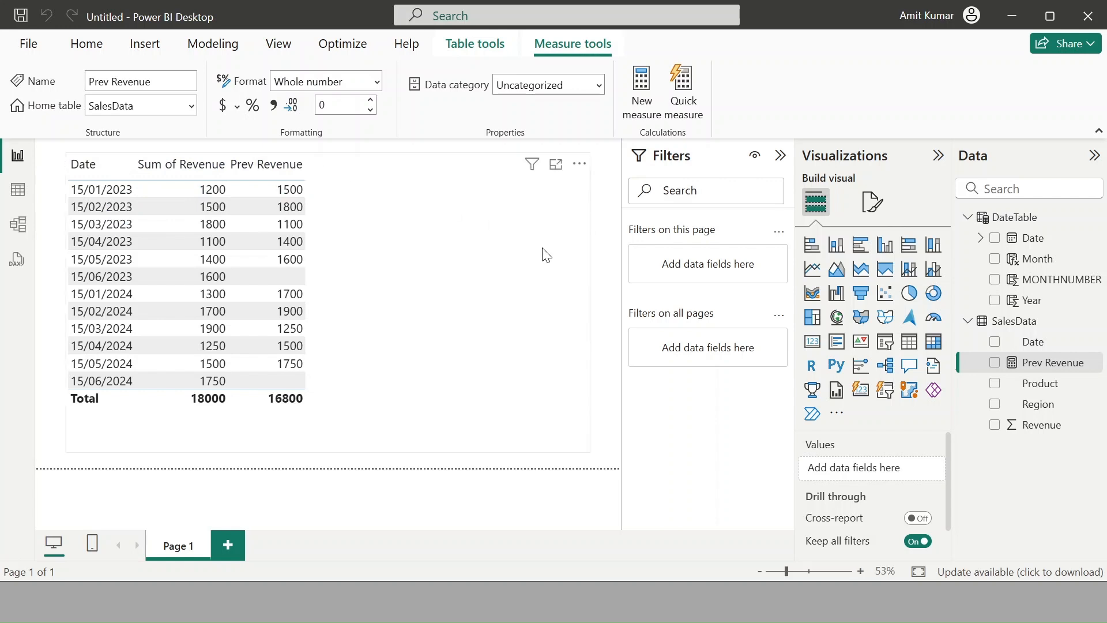